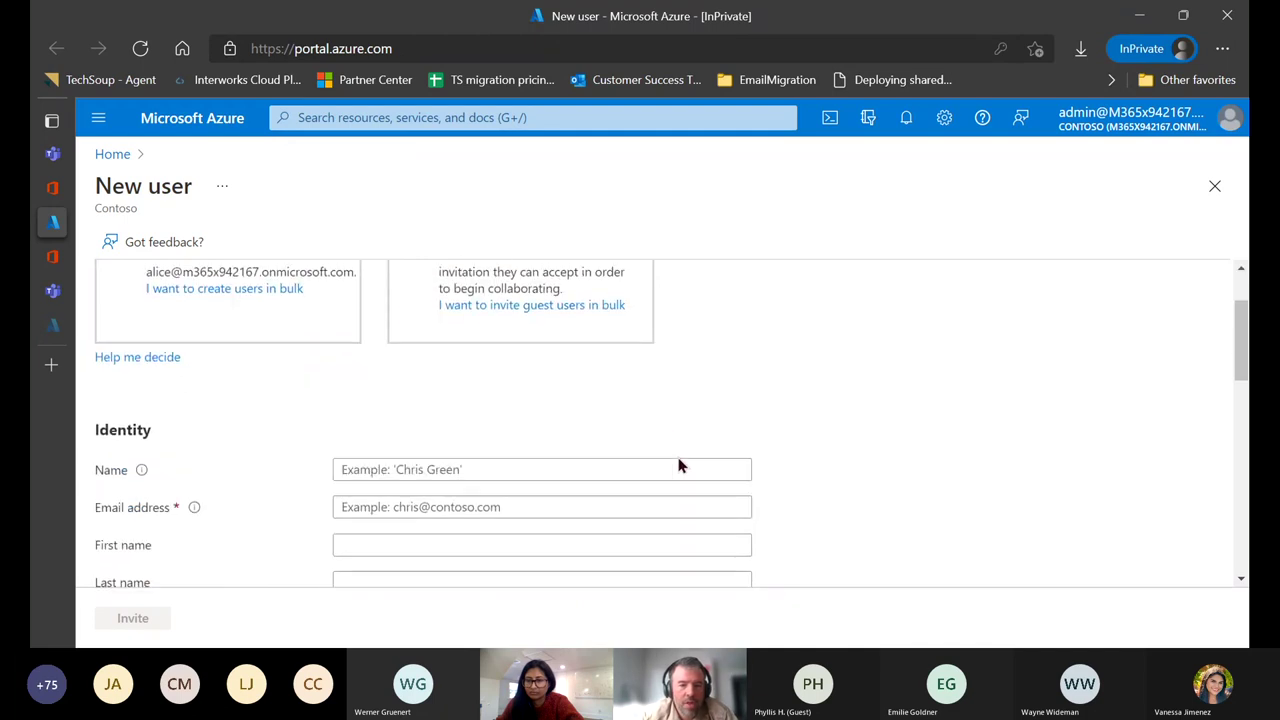
pyautogui.scroll(-2, 624, 502)
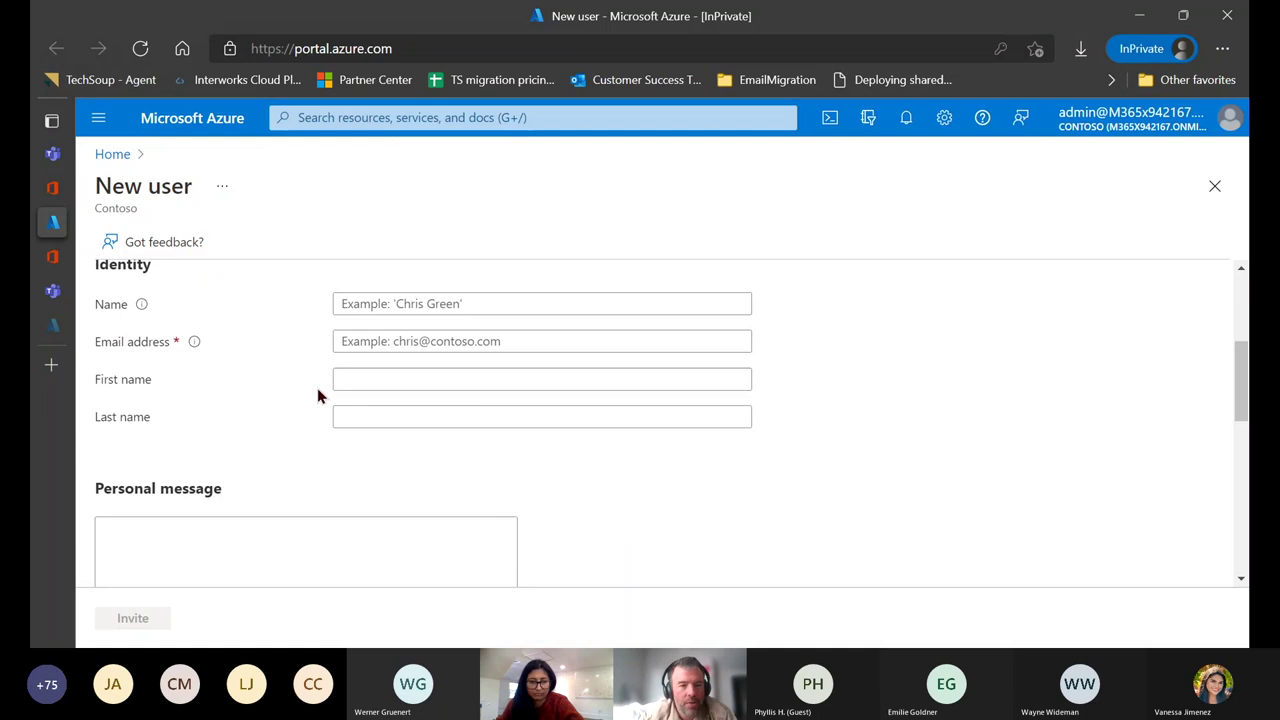
# Enter the guest's display name in the New user form's Name box.
pyautogui.scroll(1, 317, 395)
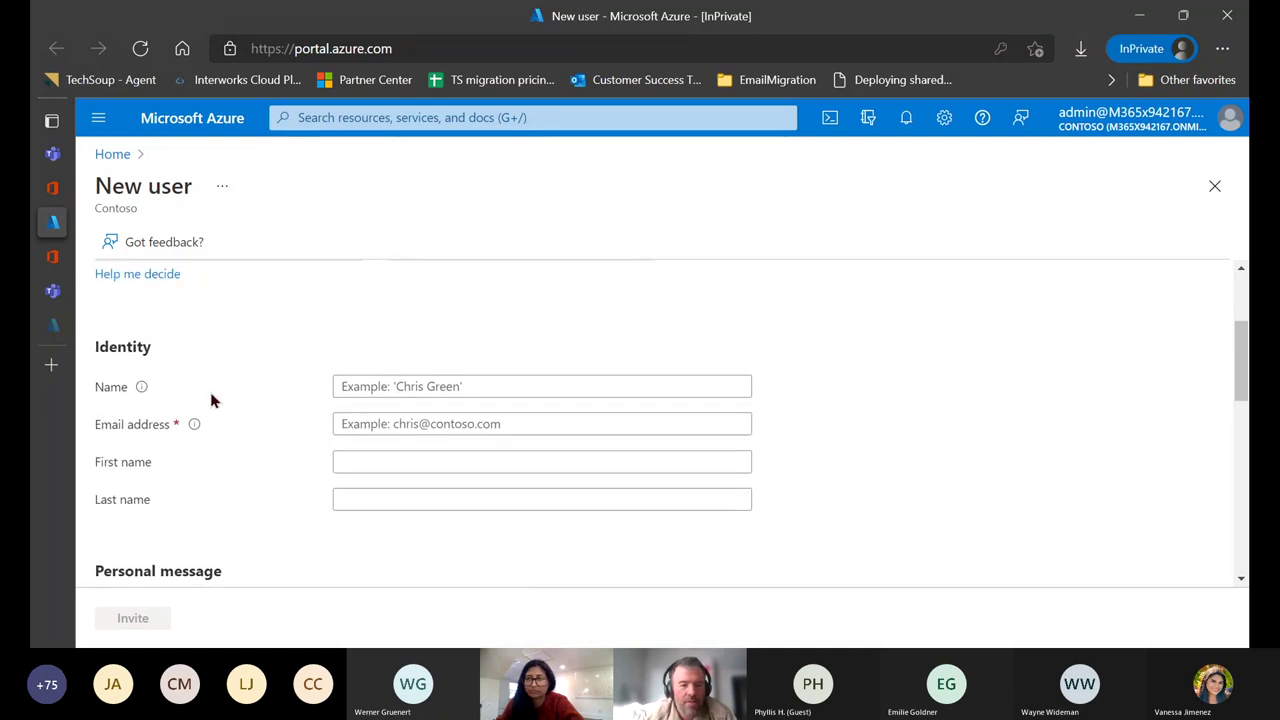
pyautogui.click(430, 386)
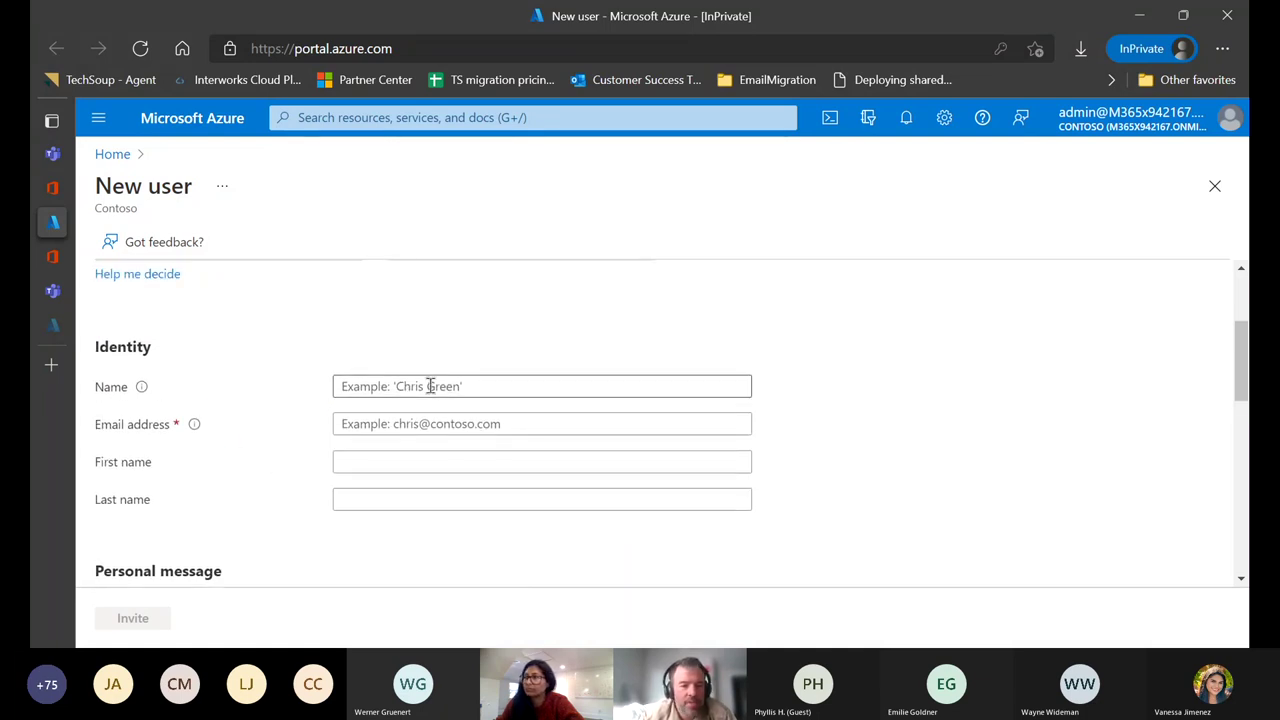
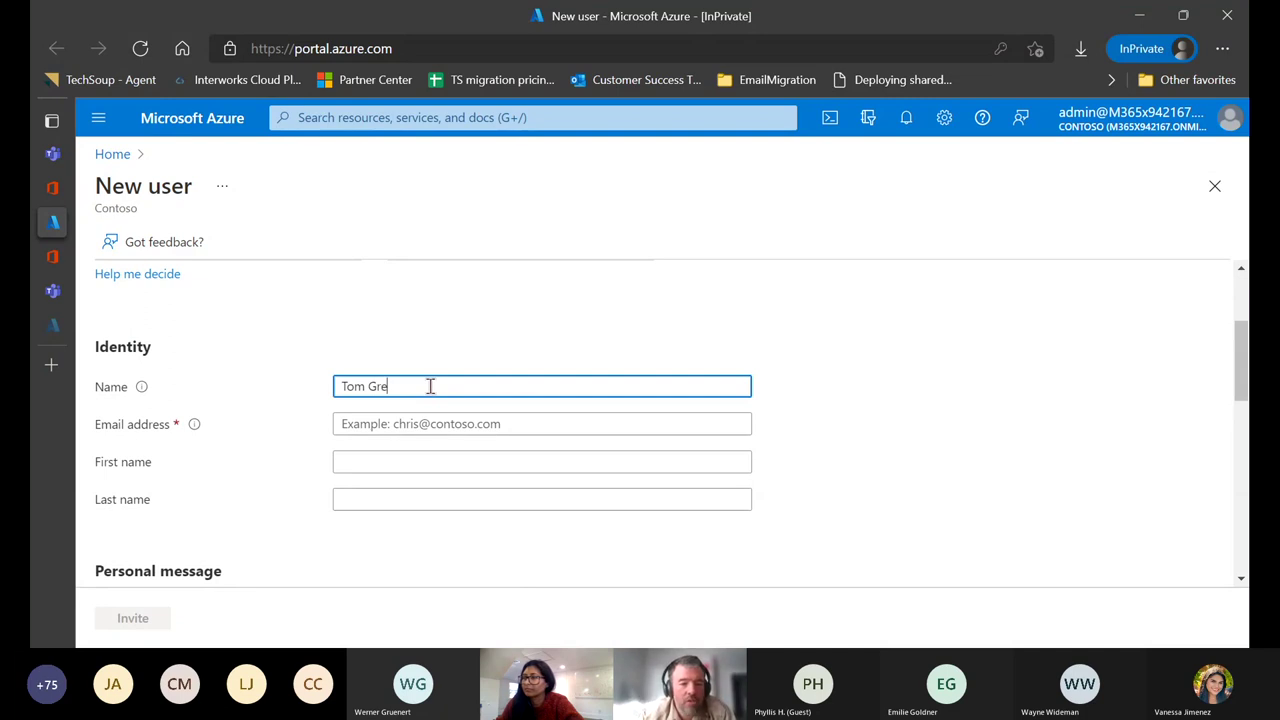
# Dismiss the autofill list and begin the guest's e-mail address, still incomplete and flagged invalid.
pyautogui.press('Tab')
pyautogui.moveTo(195, 426)
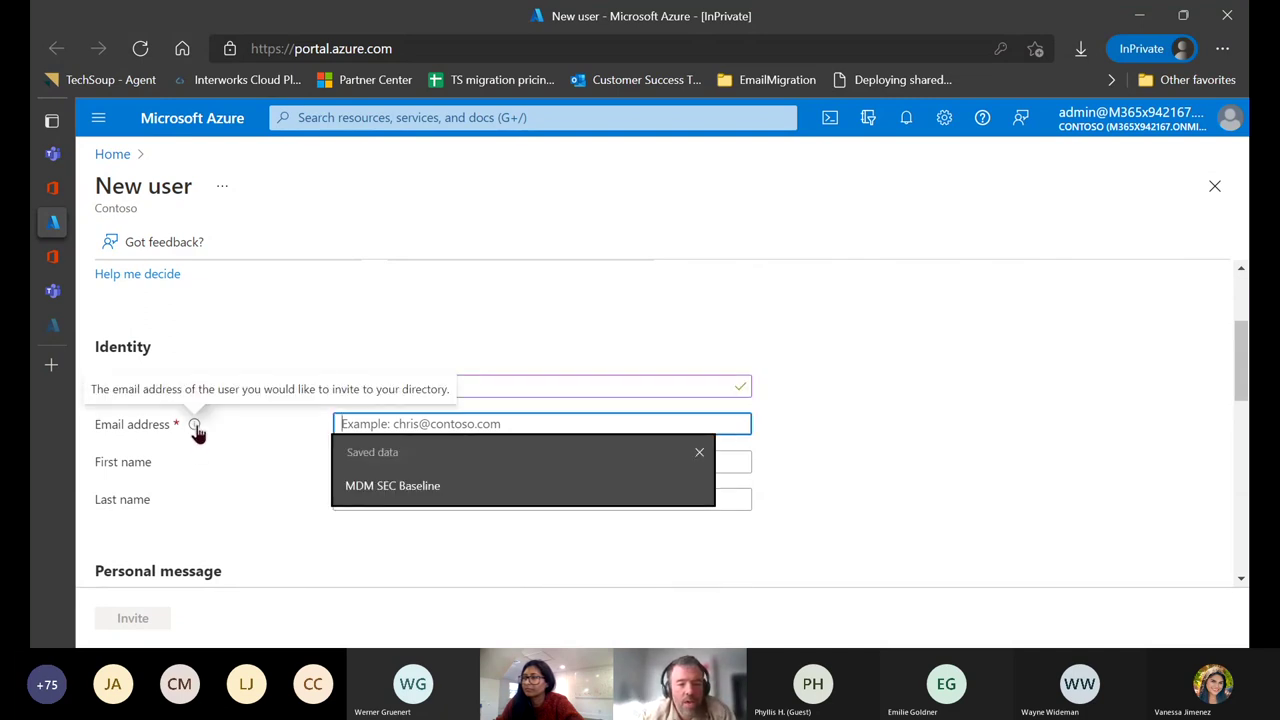
pyautogui.click(812, 427)
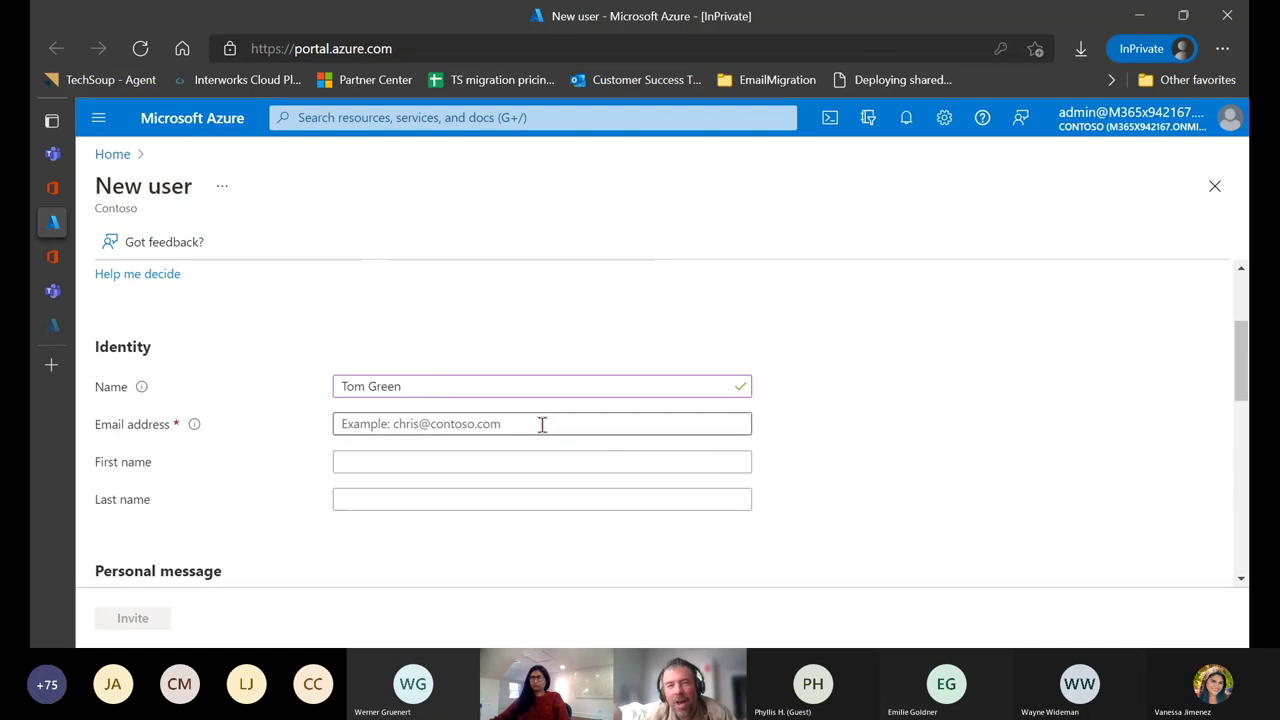
pyautogui.click(541, 424)
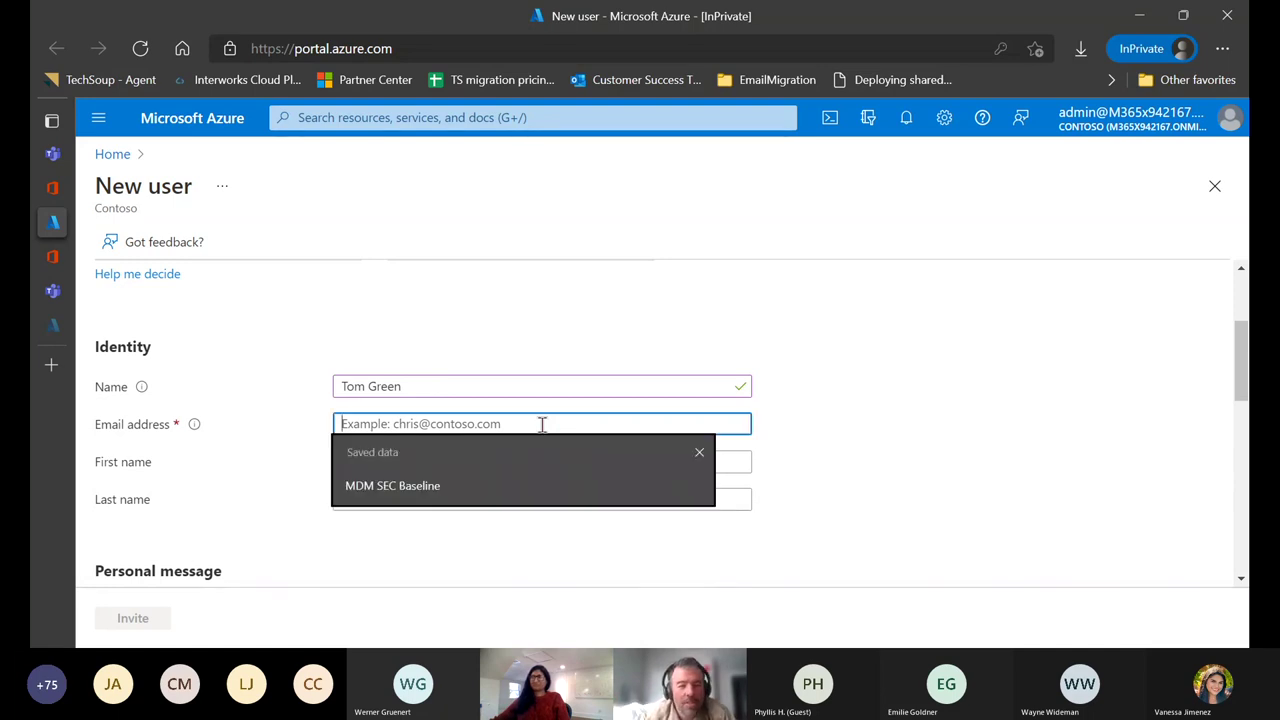
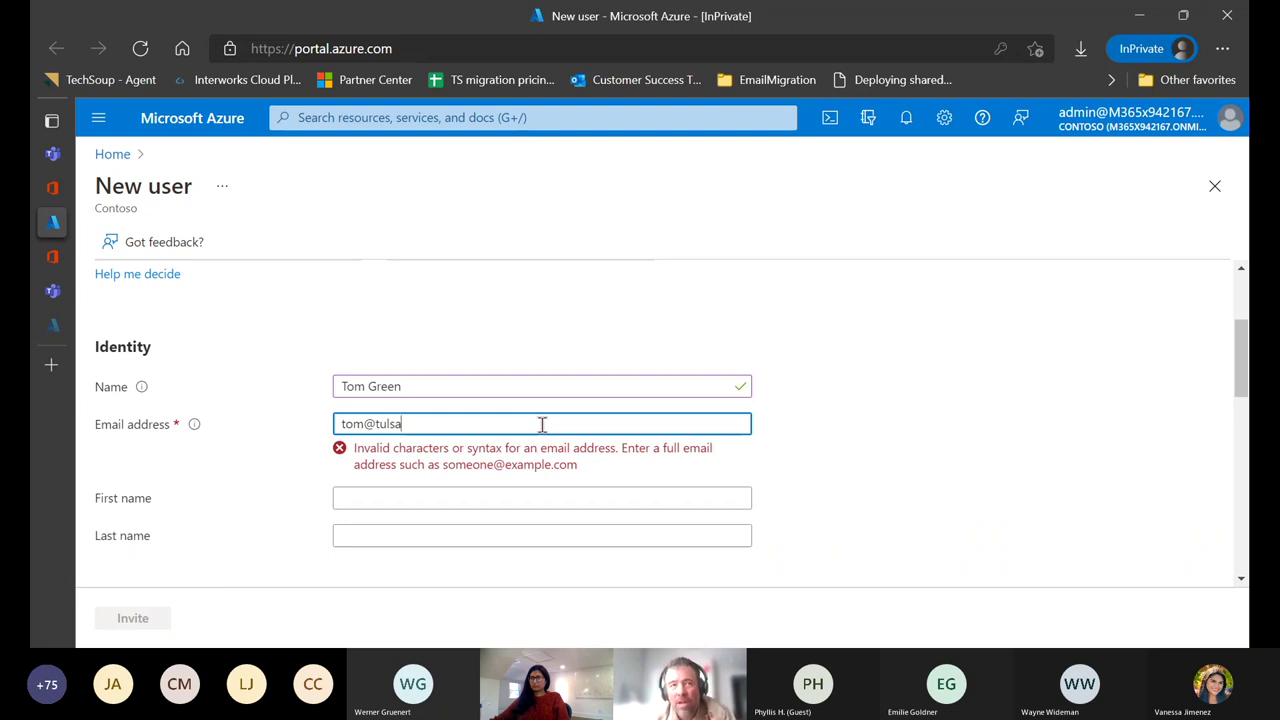
# Clear the invalid e-mail address from the Email address field.
pyautogui.click(628, 295)
pyautogui.click(418, 428)
pyautogui.hotkey('ctrl', 'a')
pyautogui.press('BackSpace')
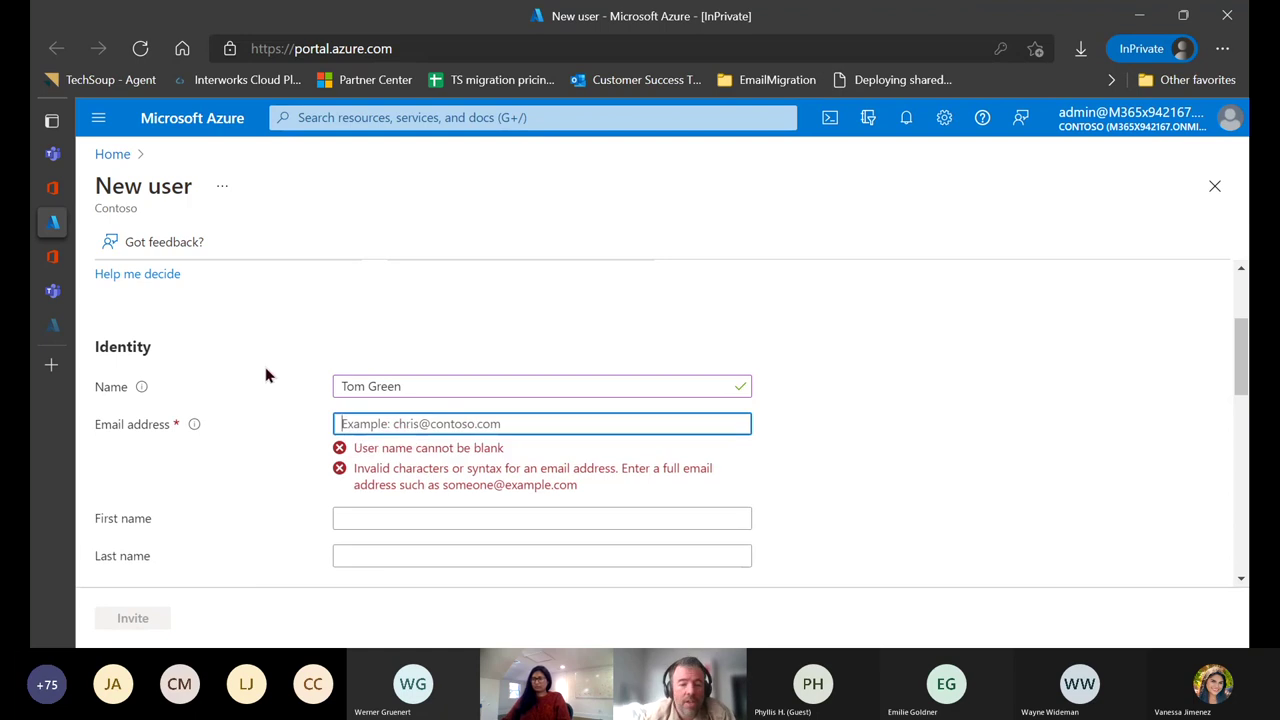
# Review the Groups and roles, Settings and Job info sections, then return to the top.
pyautogui.scroll(-1, 286, 515)
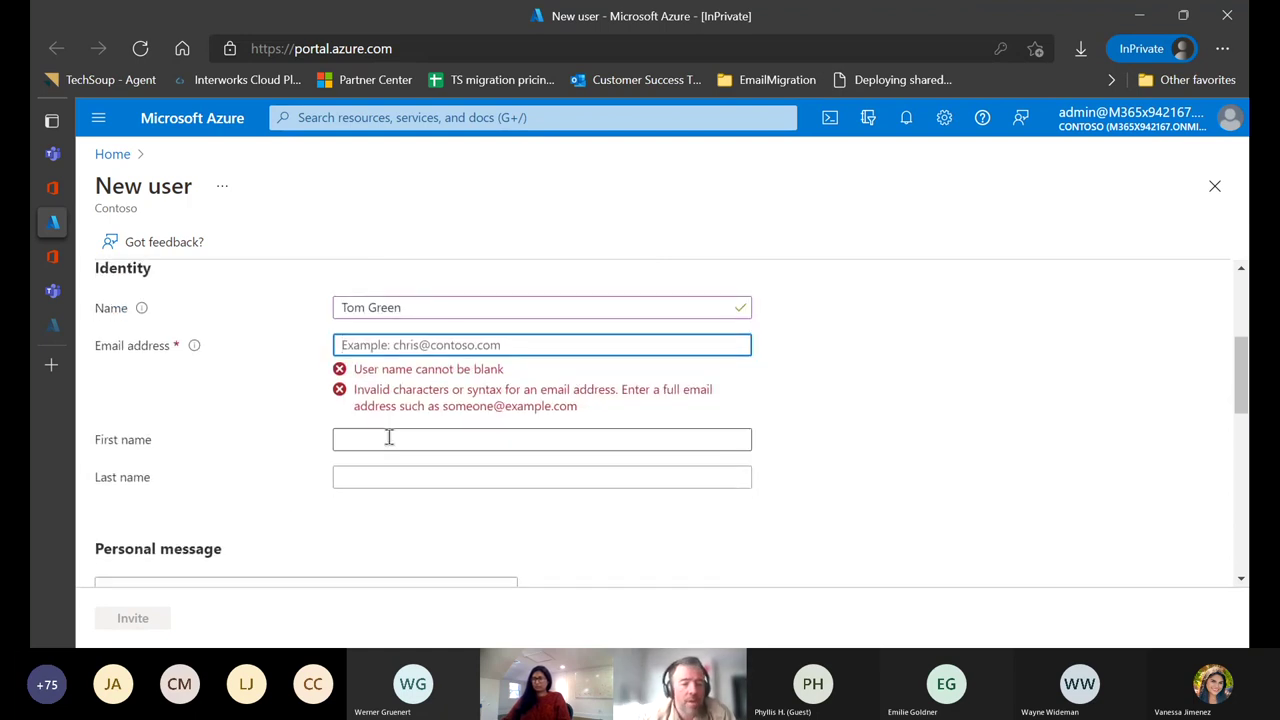
pyautogui.scroll(-2, 263, 497)
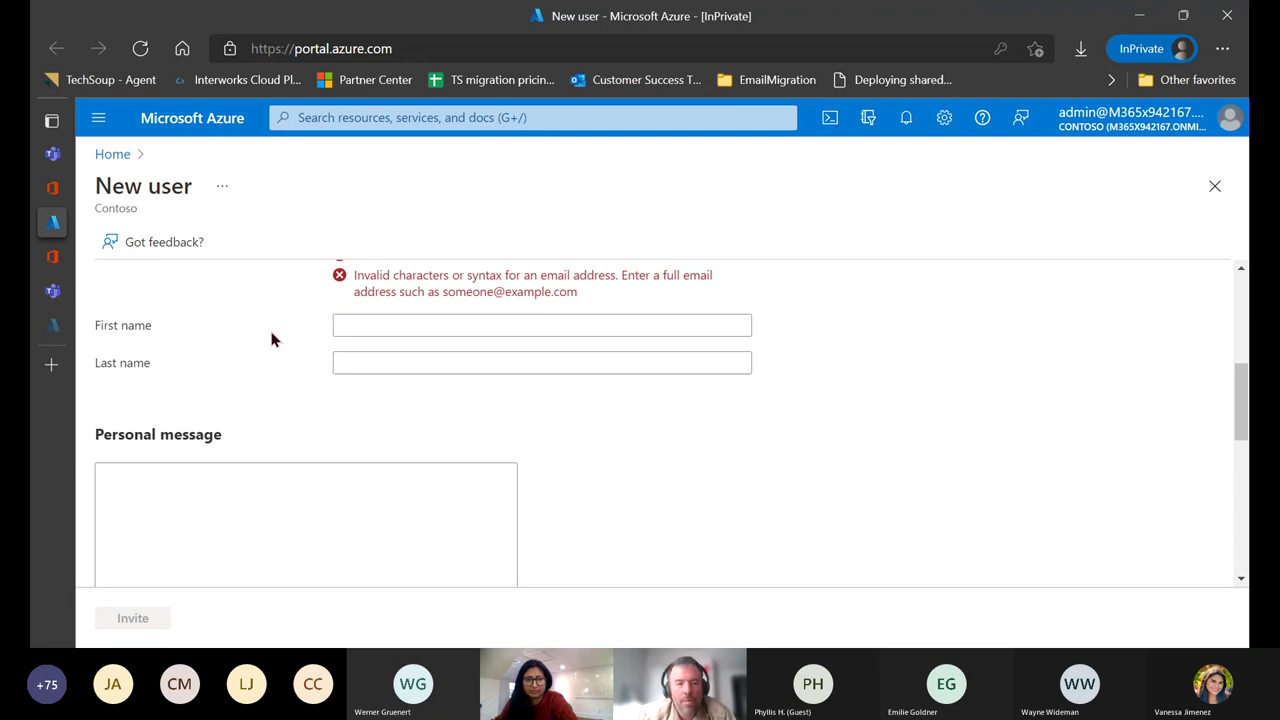
pyautogui.scroll(-5, 271, 340)
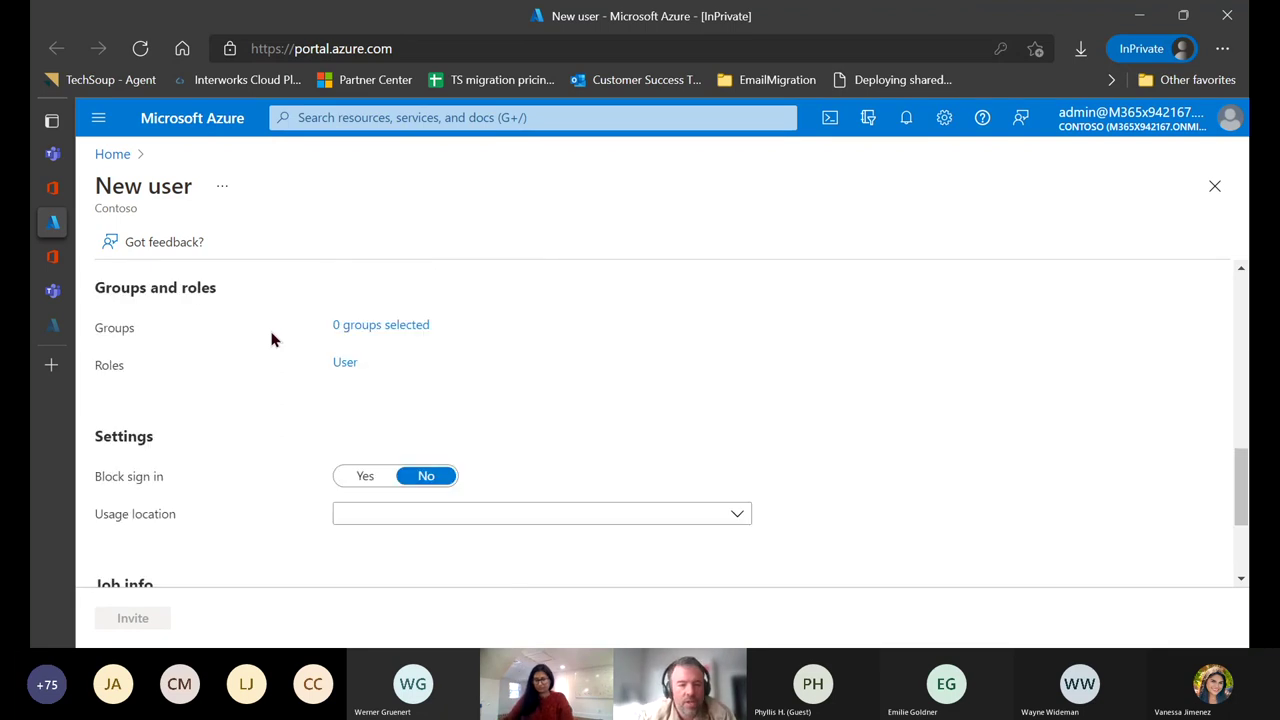
pyautogui.scroll(1, 271, 340)
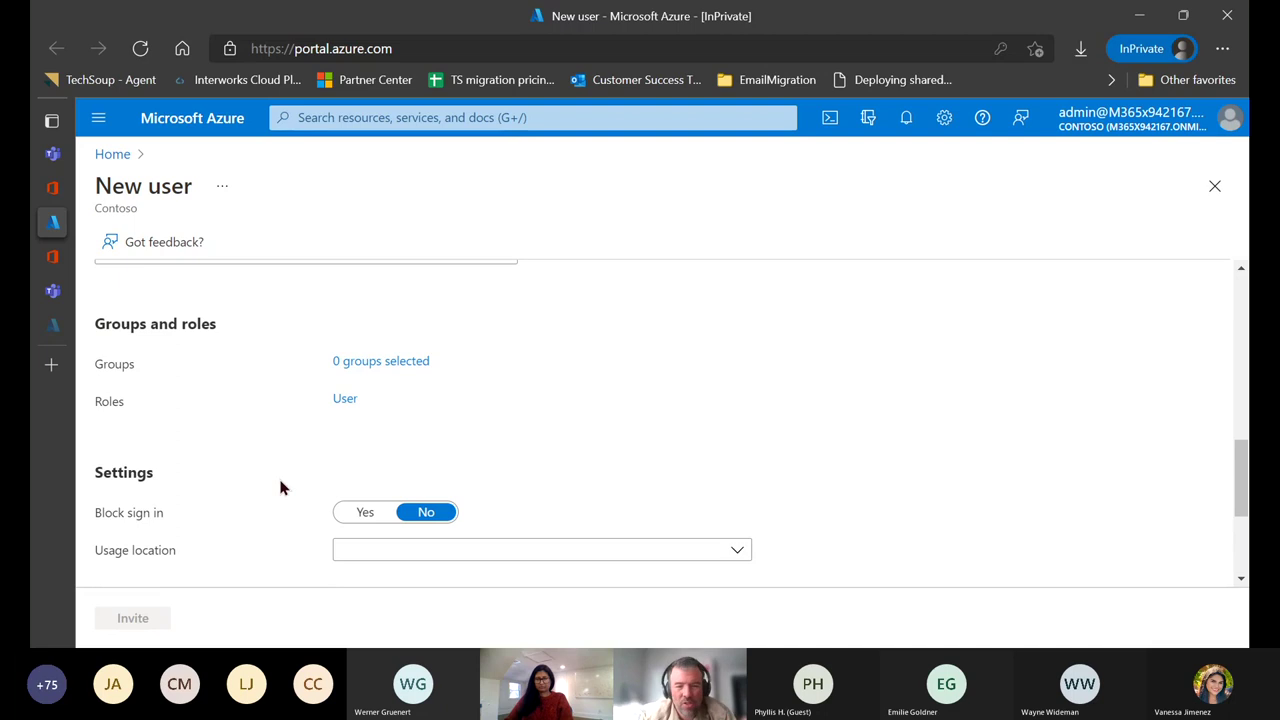
pyautogui.scroll(-1, 280, 487)
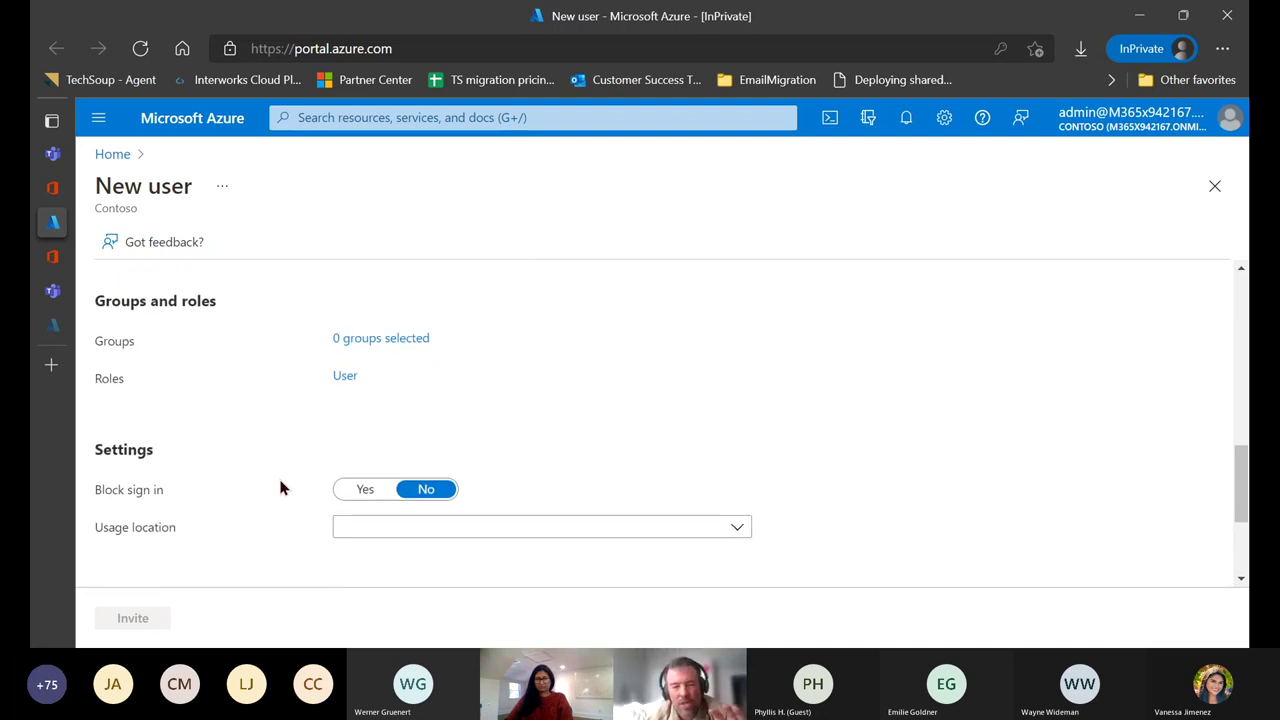
pyautogui.scroll(-2, 280, 488)
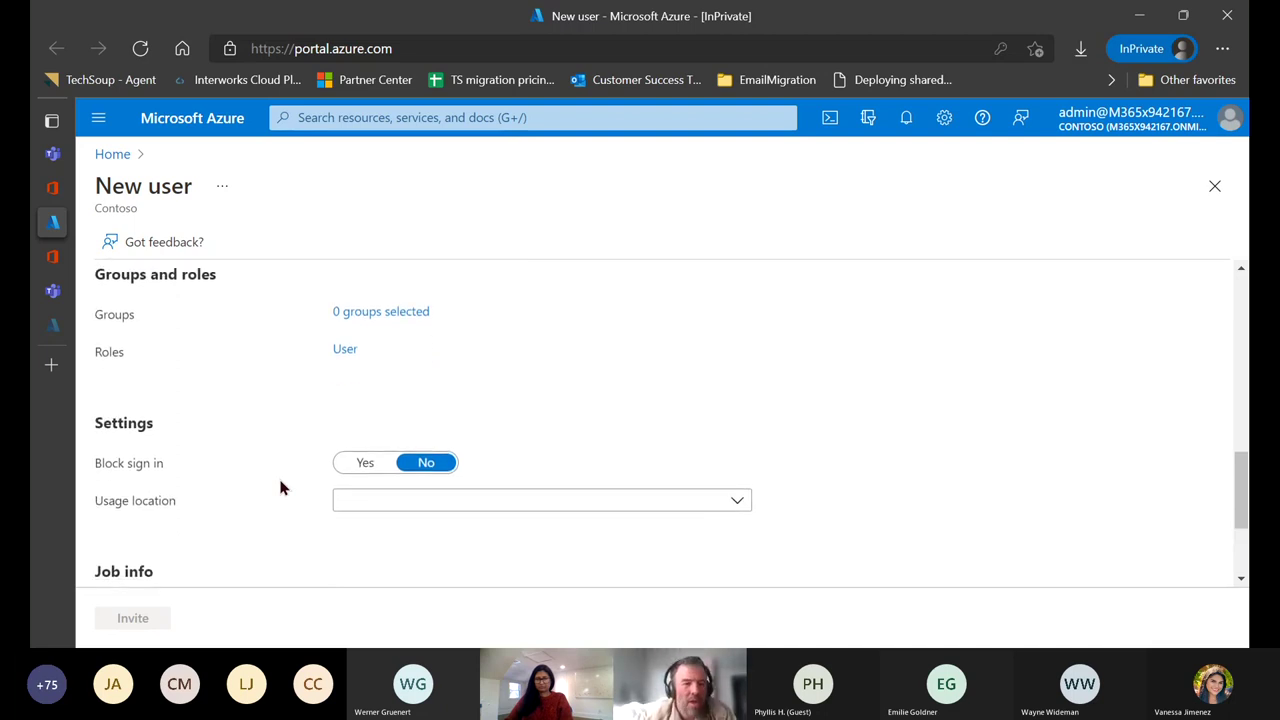
pyautogui.scroll(-2, 263, 460)
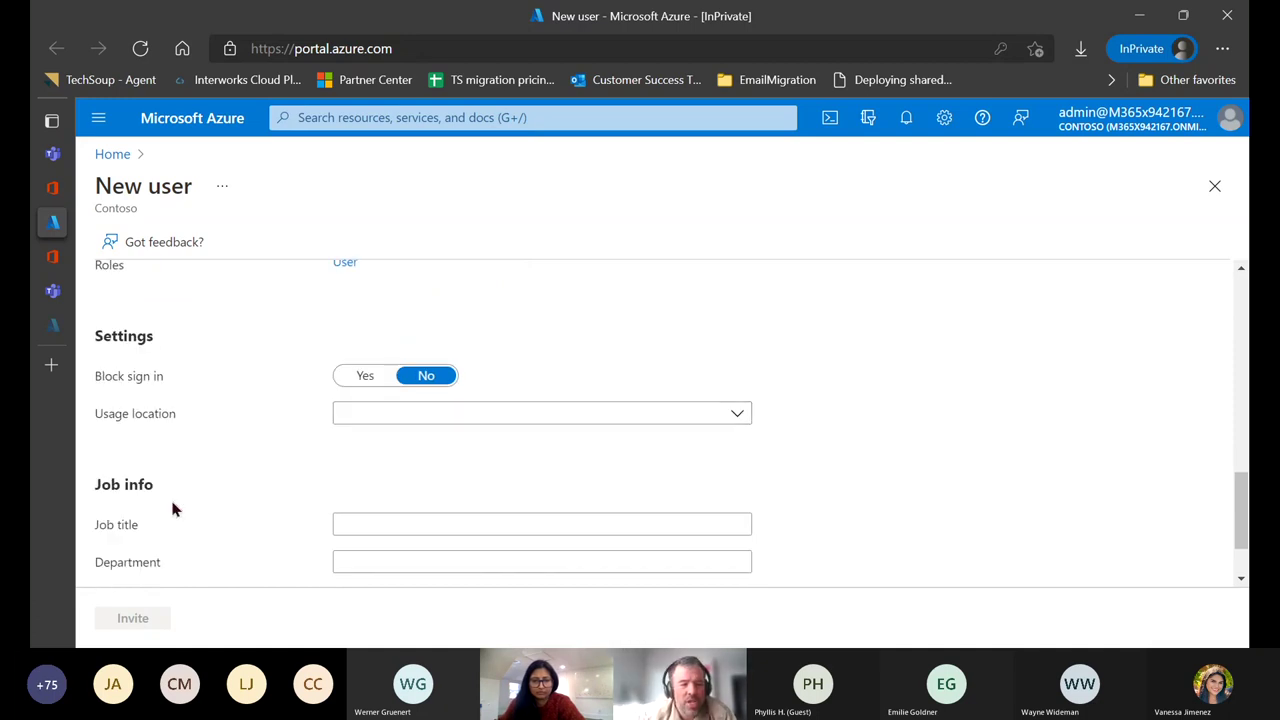
pyautogui.scroll(-3, 171, 508)
pyautogui.scroll(10, 237, 500)
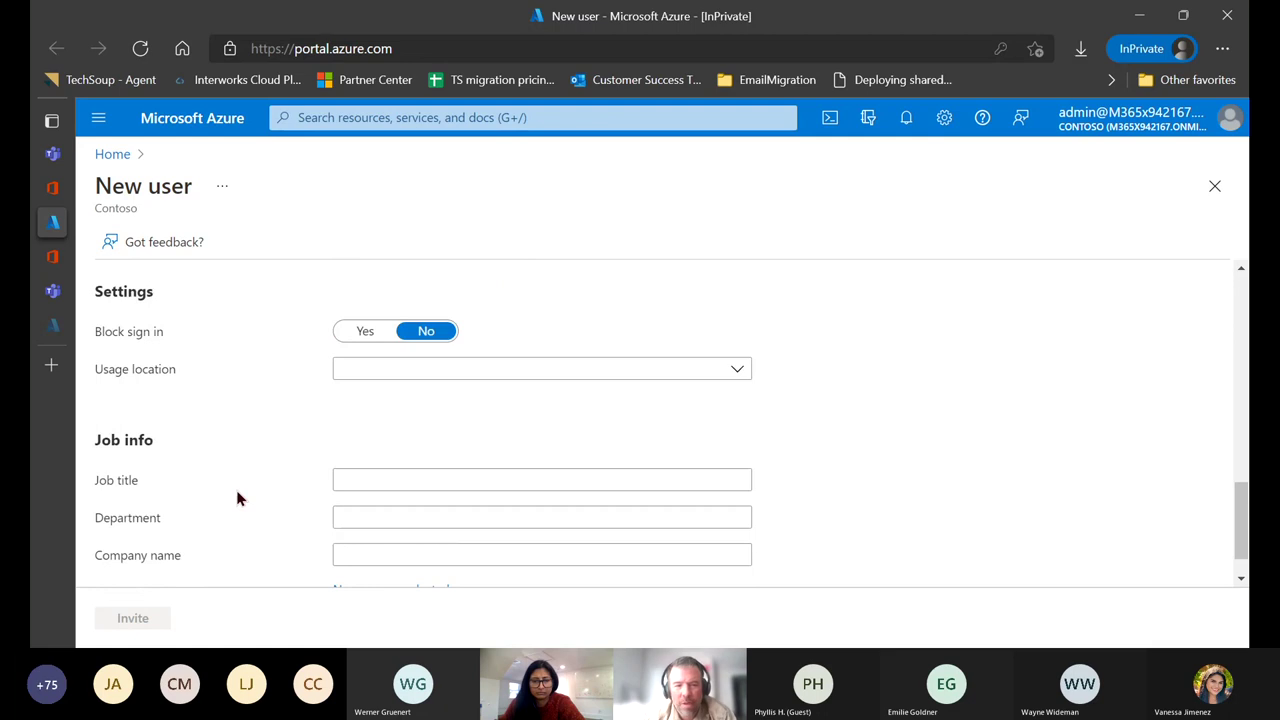
pyautogui.scroll(4, 237, 500)
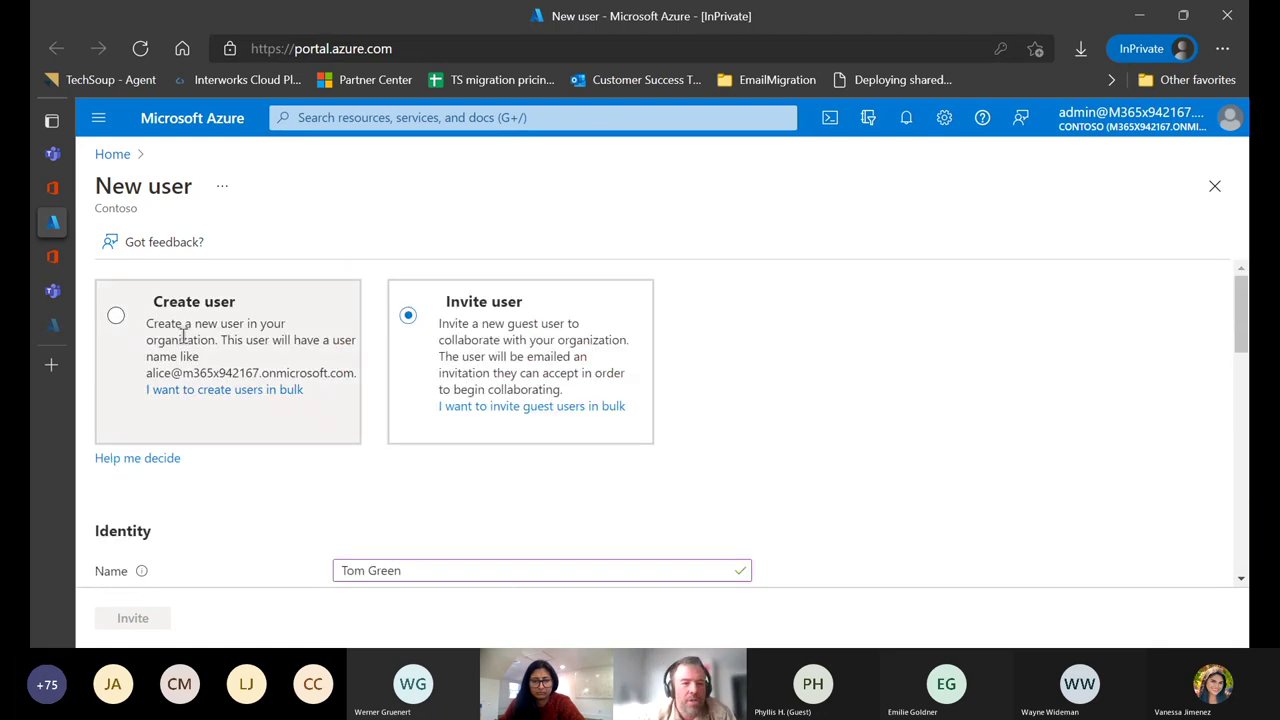
pyautogui.moveTo(100, 323)
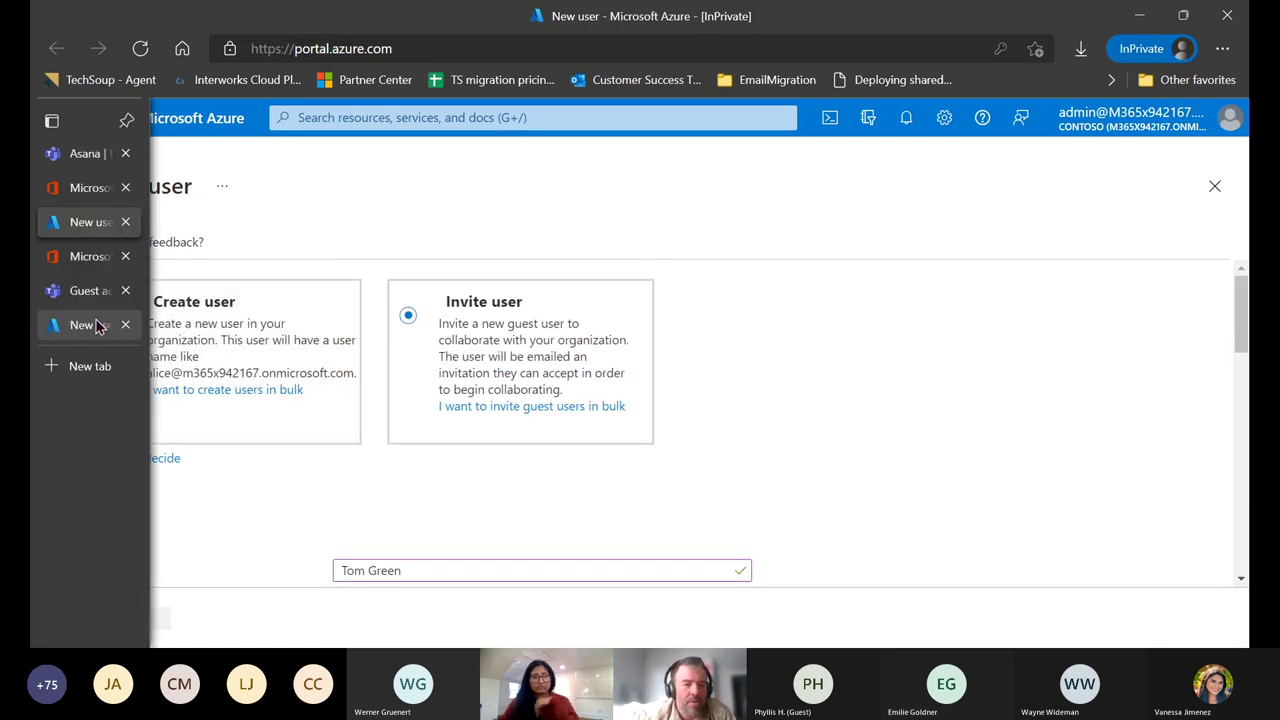
# From the admin center's Guest users page, open Teams guest access settings showing Service default: On.
pyautogui.click(85, 257)
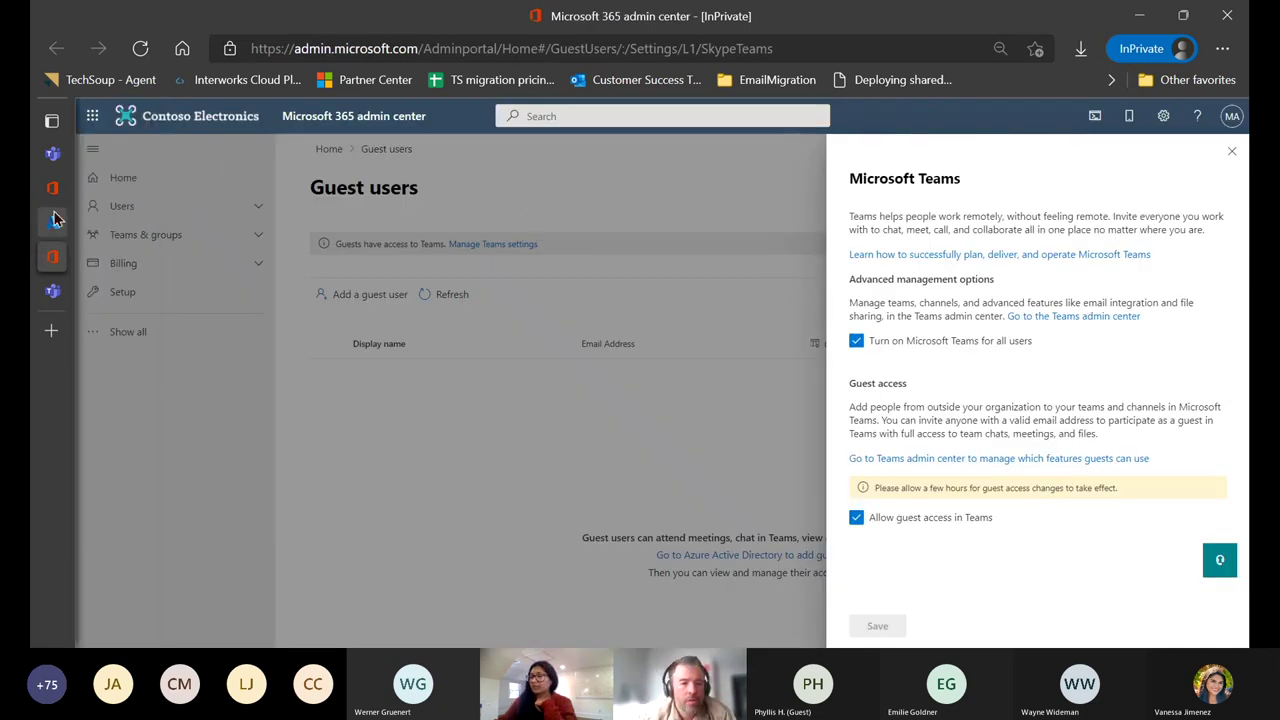
pyautogui.moveTo(58, 187)
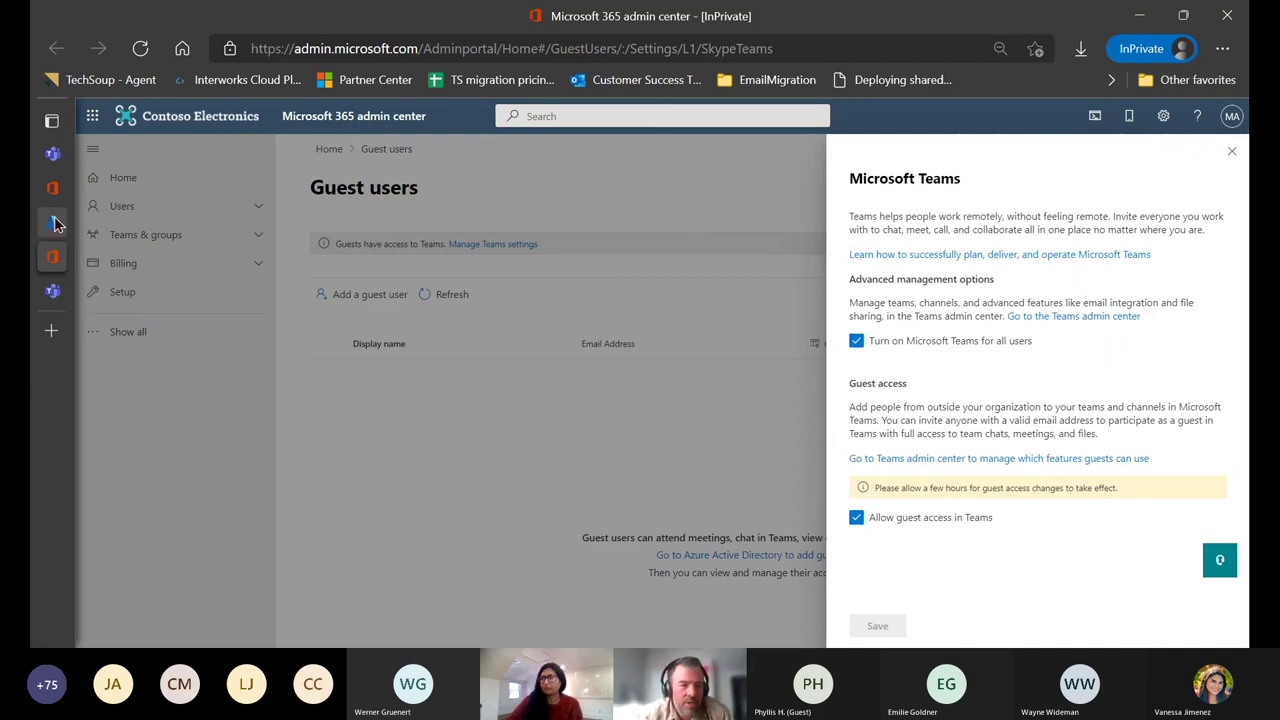
pyautogui.moveTo(55, 222)
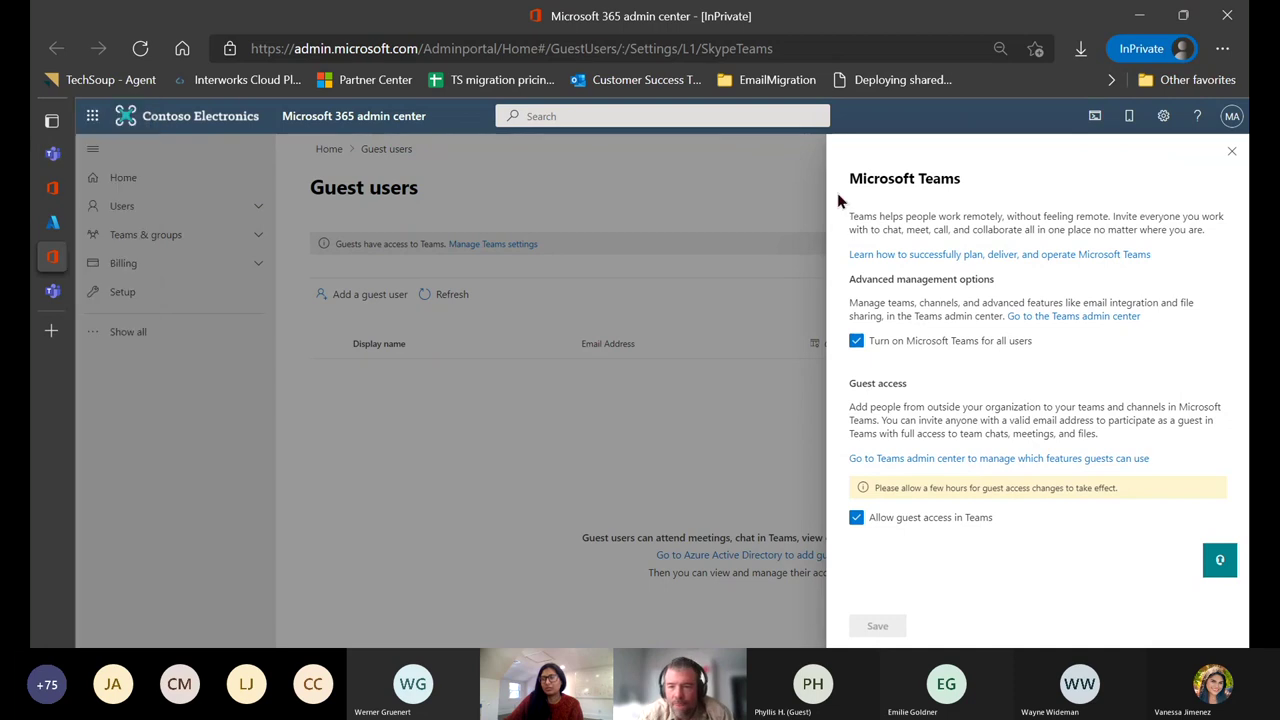
pyautogui.click(983, 459)
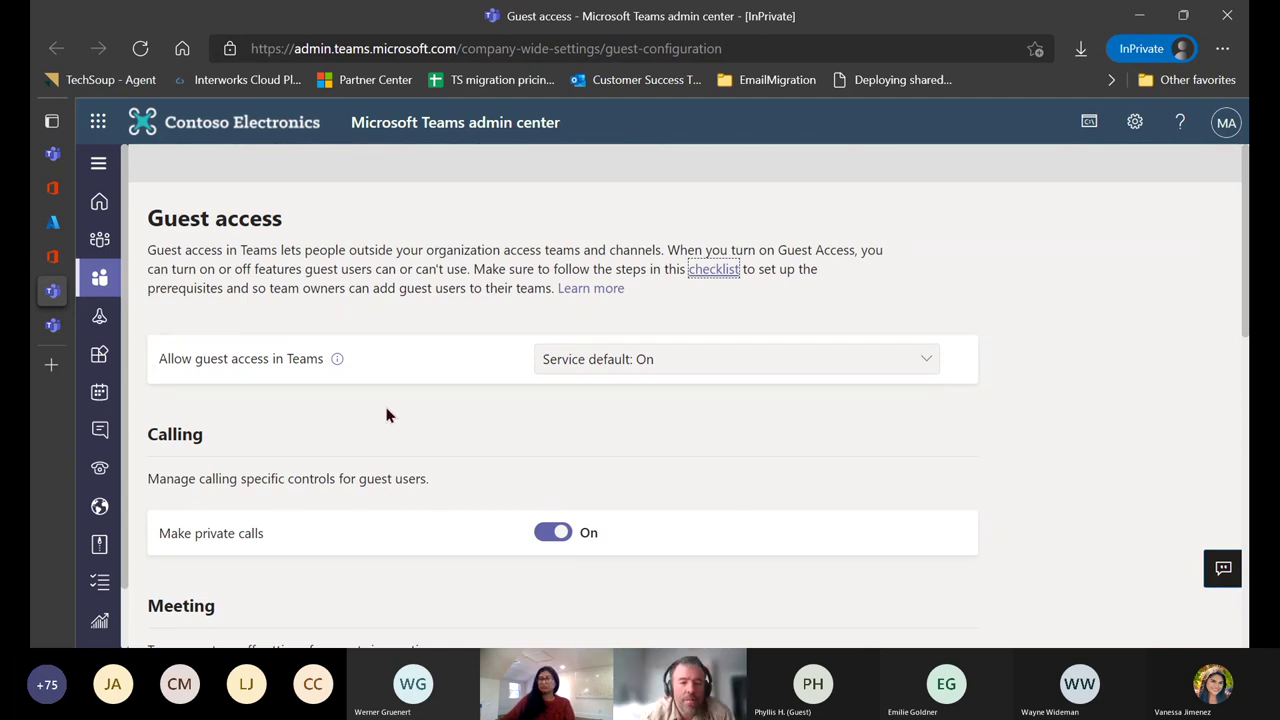
# Review the Teams Guest access page, confirming guest private calls and IP video are On.
pyautogui.scroll(-1, 388, 415)
pyautogui.scroll(-1, 388, 415)
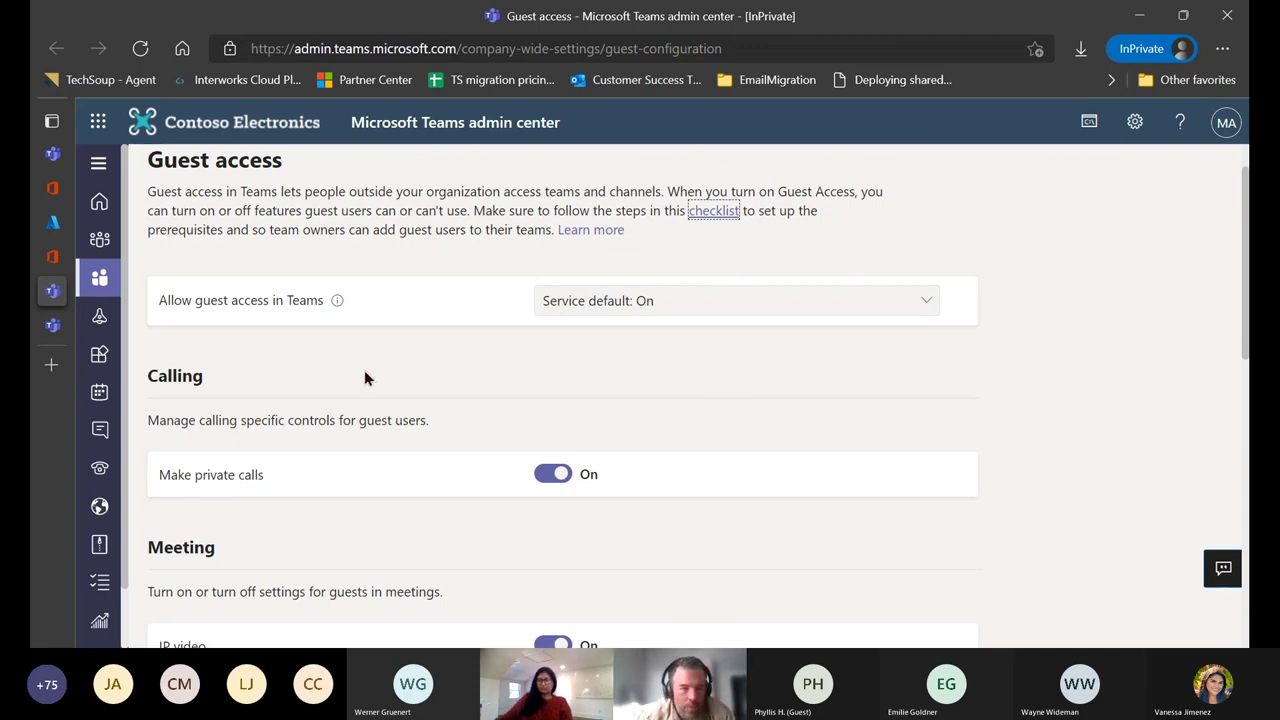
pyautogui.scroll(-1, 365, 376)
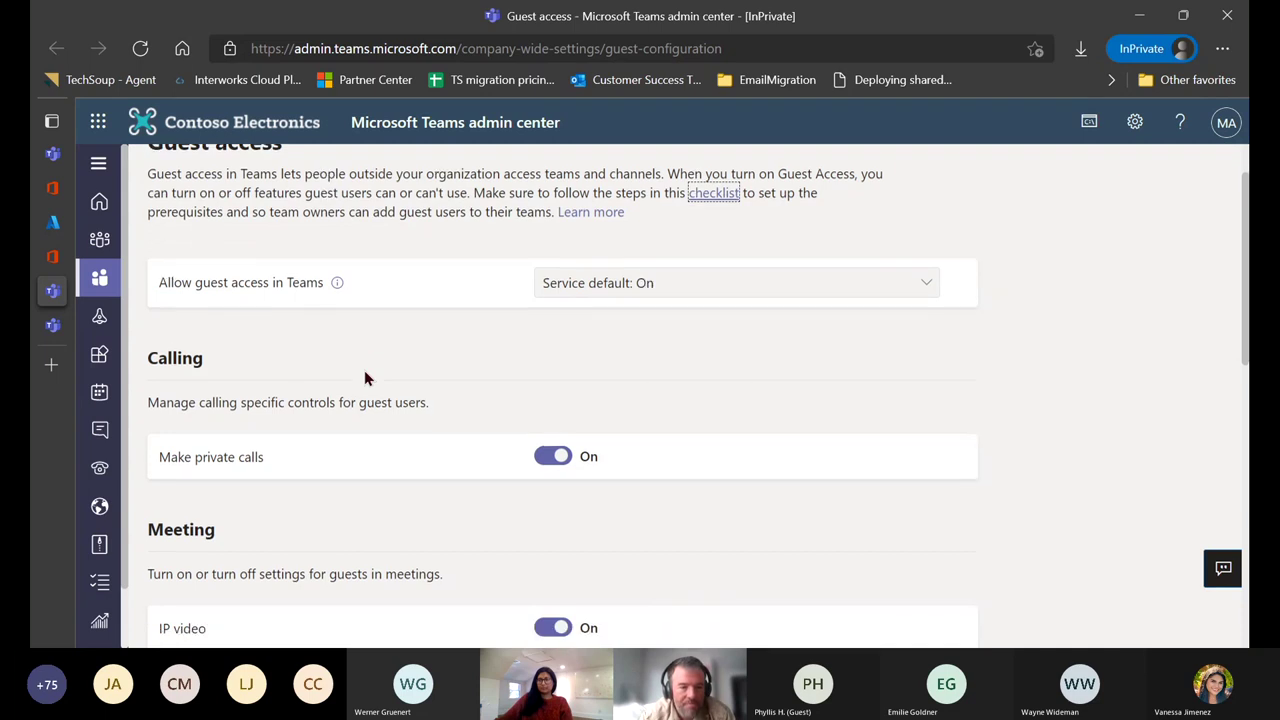
pyautogui.scroll(-1, 364, 376)
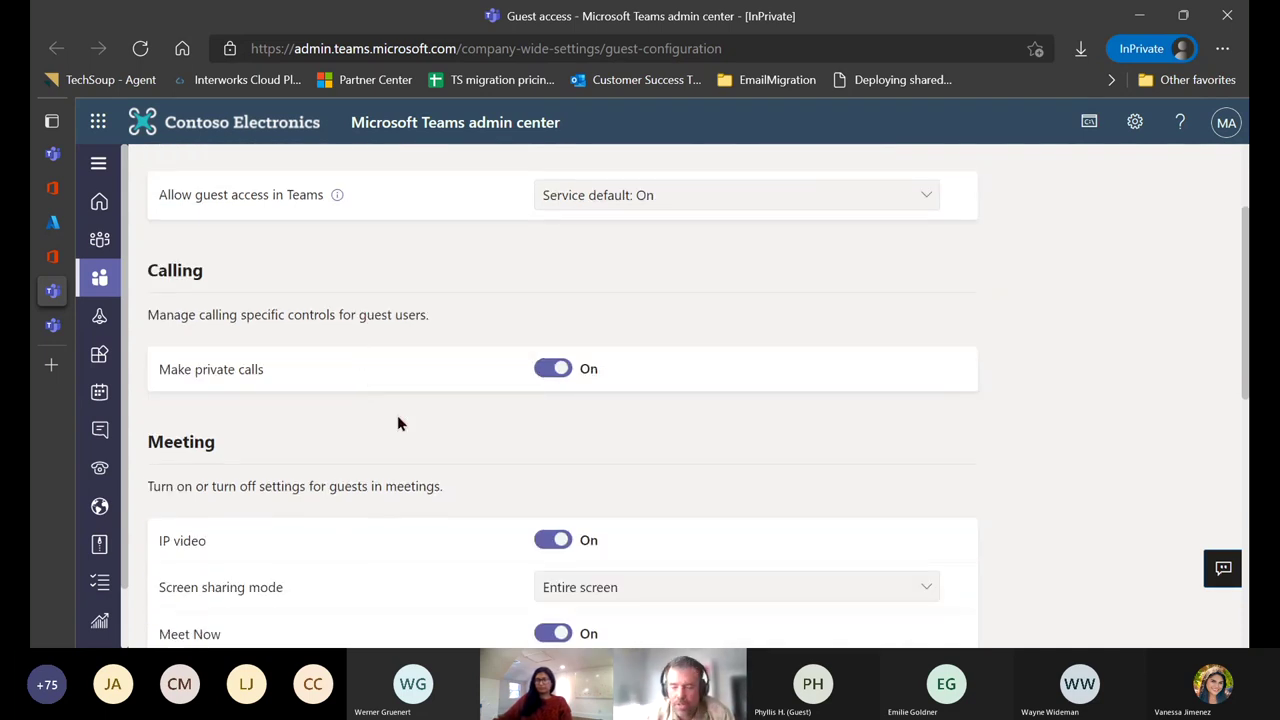
pyautogui.scroll(-2, 397, 418)
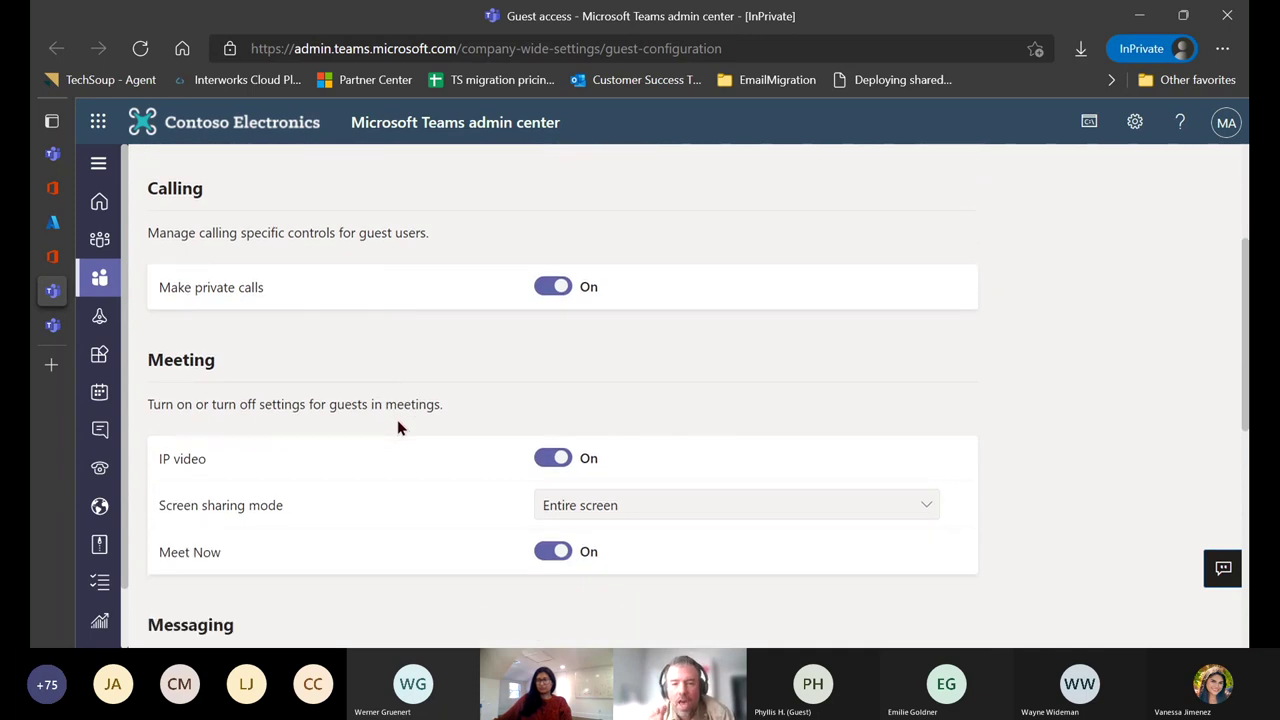
pyautogui.scroll(-3, 363, 391)
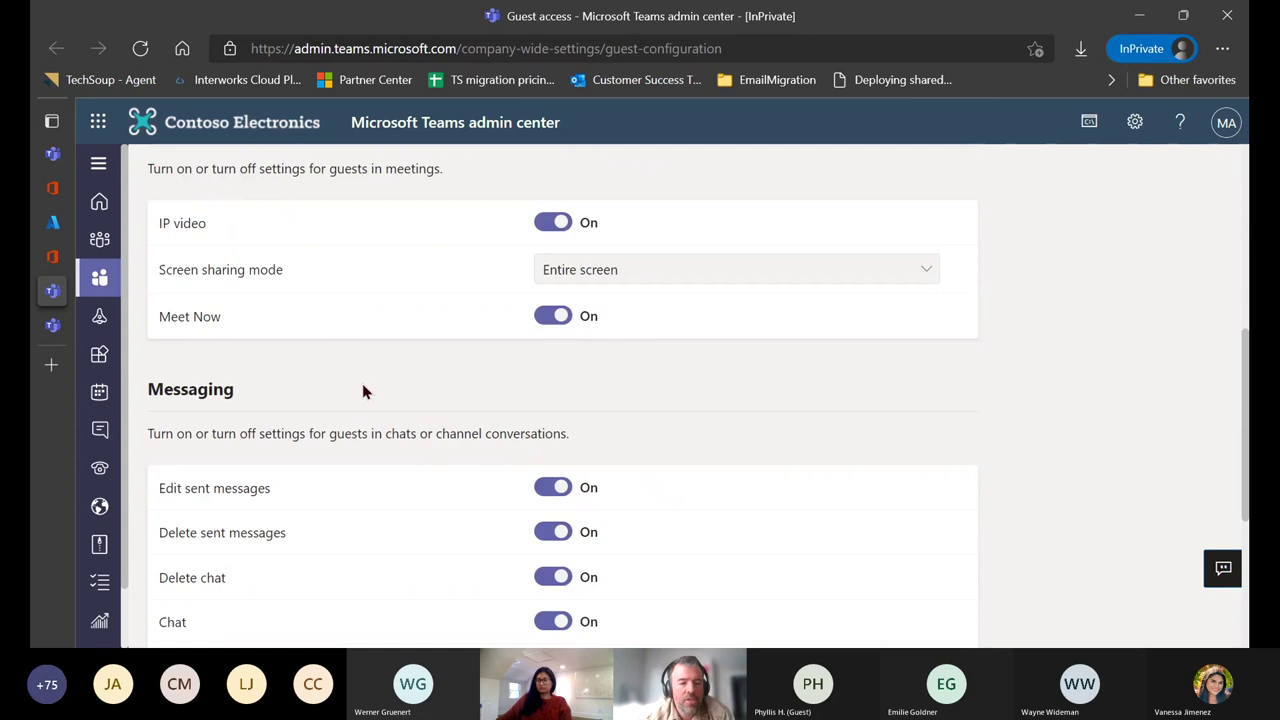
pyautogui.scroll(-4, 363, 391)
pyautogui.scroll(1, 363, 391)
pyautogui.scroll(5, 363, 391)
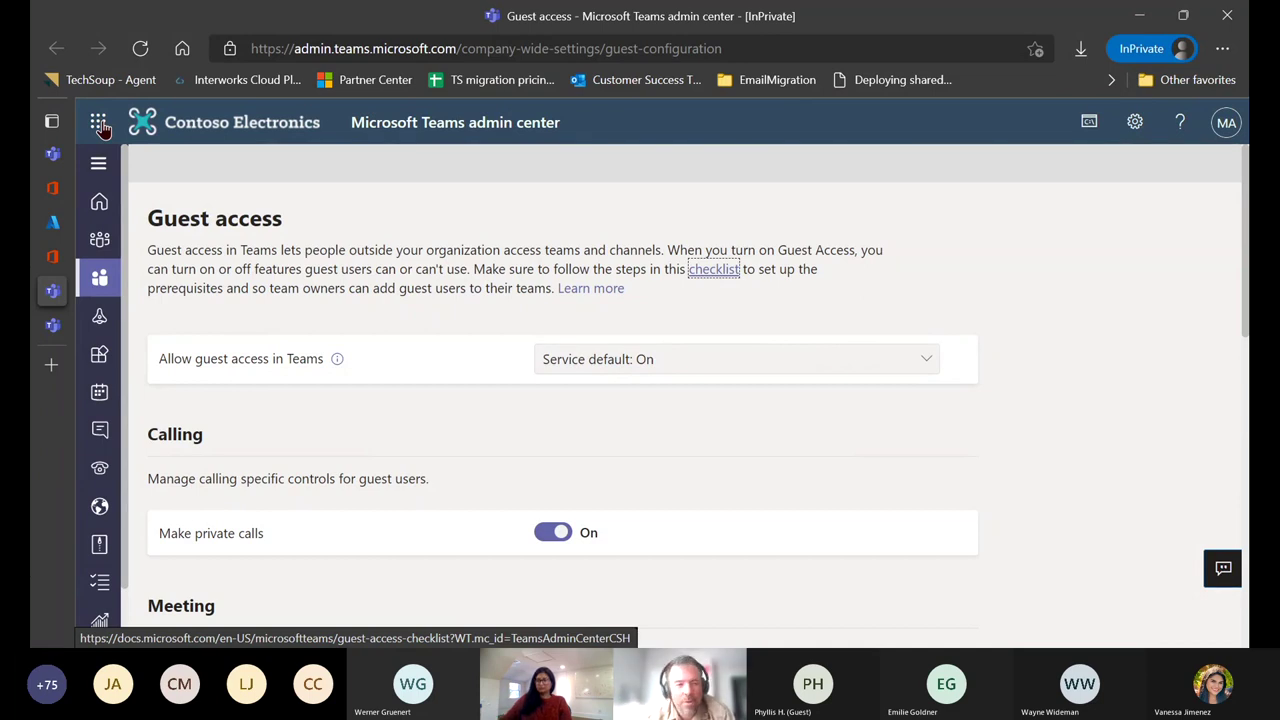
# Open the SharePoint admin center from the Microsoft 365 admin center and go to Policies > Sharing.
pyautogui.click(99, 123)
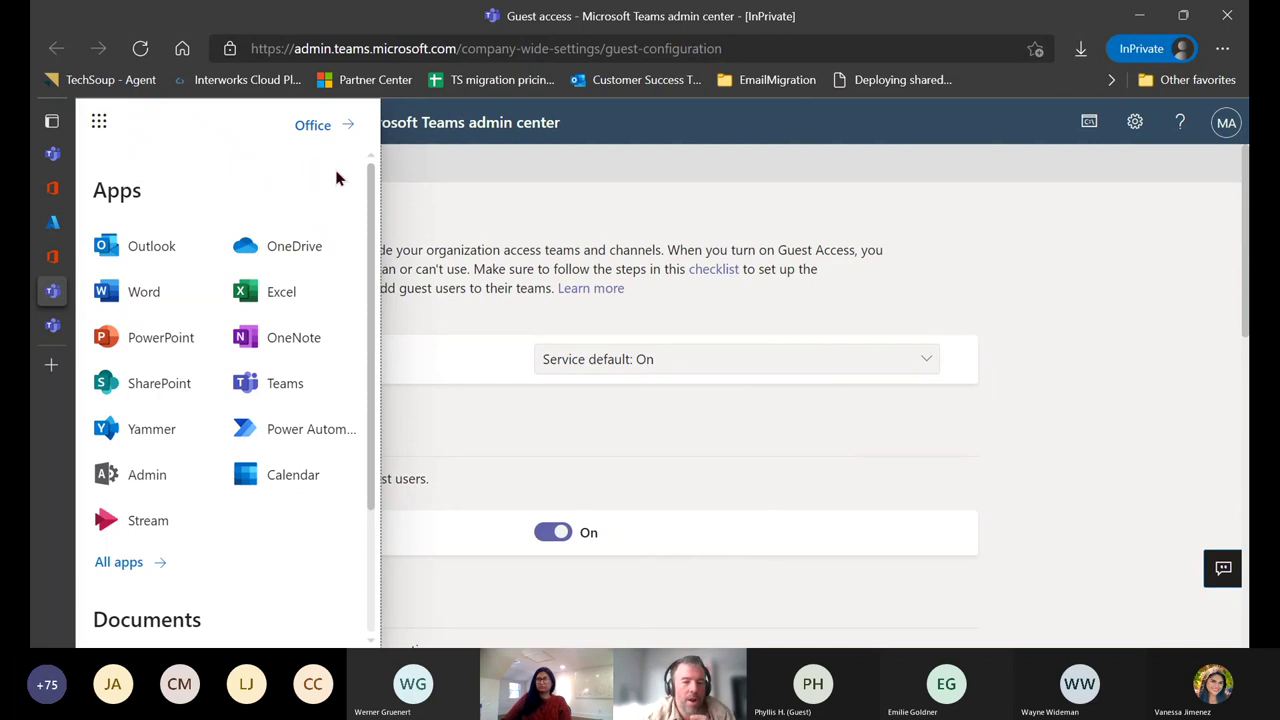
pyautogui.click(151, 476)
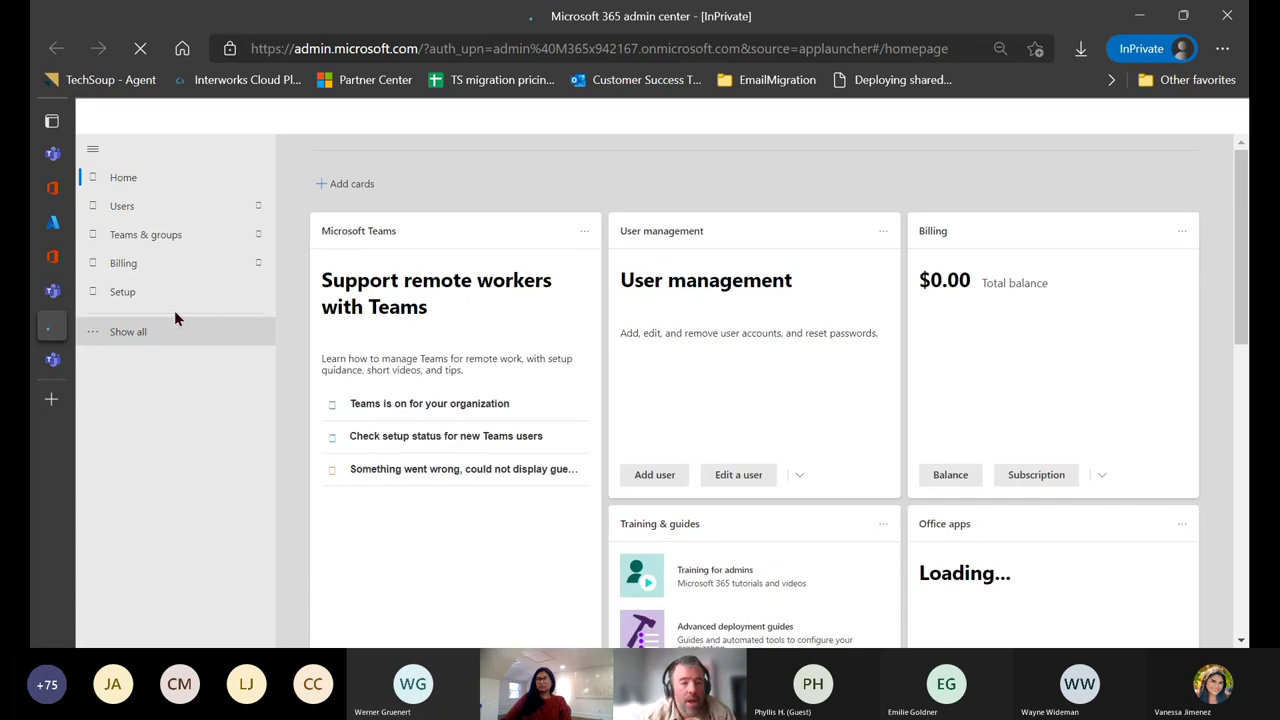
pyautogui.click(138, 333)
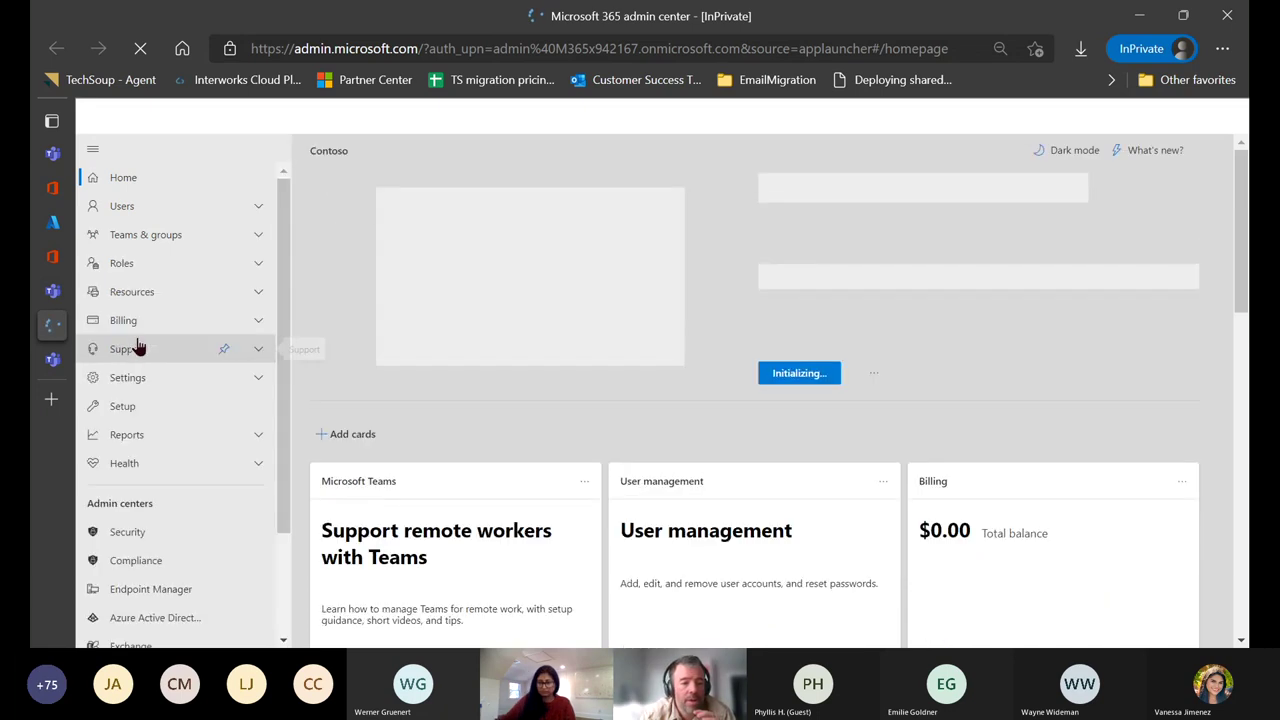
pyautogui.scroll(-1, 216, 487)
pyautogui.scroll(-1, 200, 505)
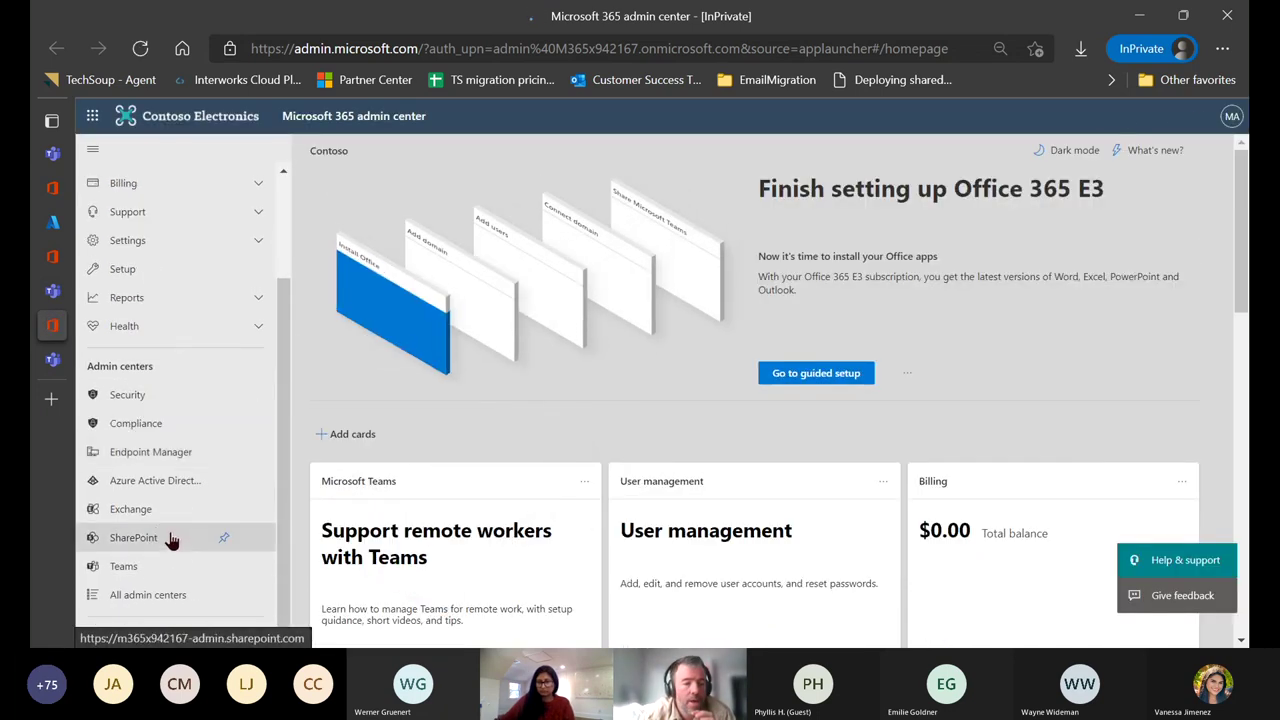
pyautogui.click(134, 538)
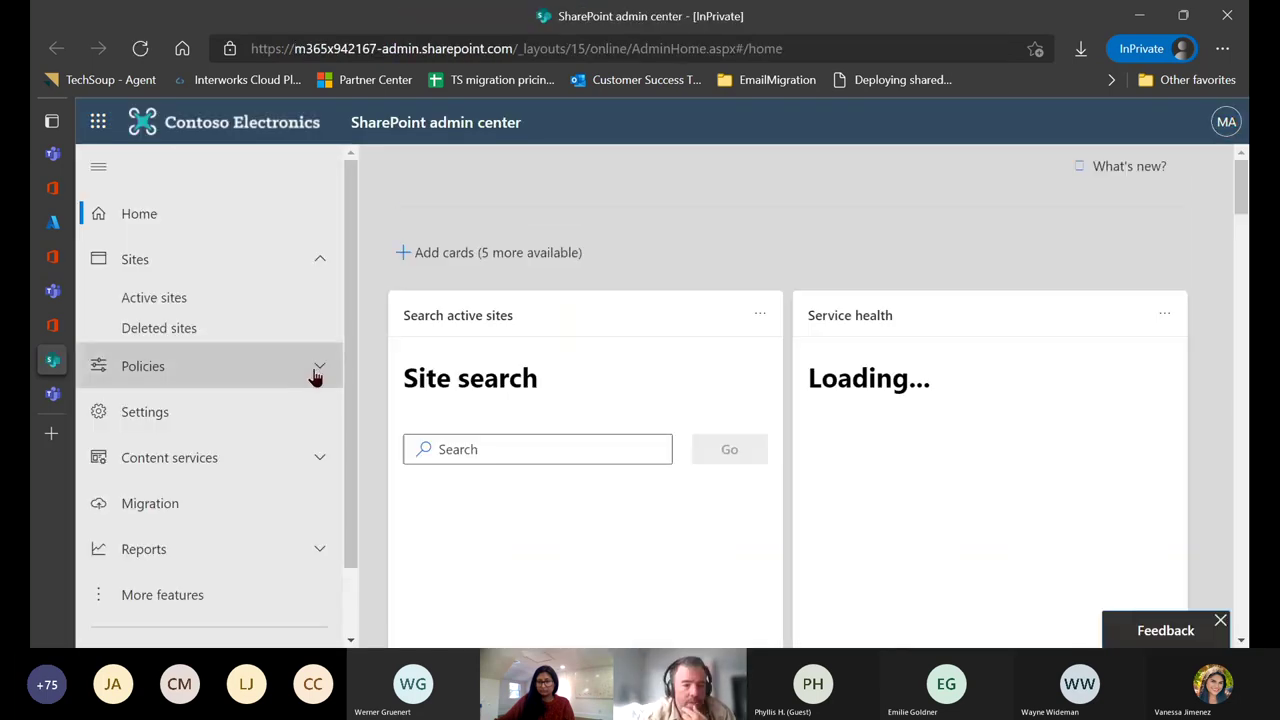
pyautogui.click(315, 373)
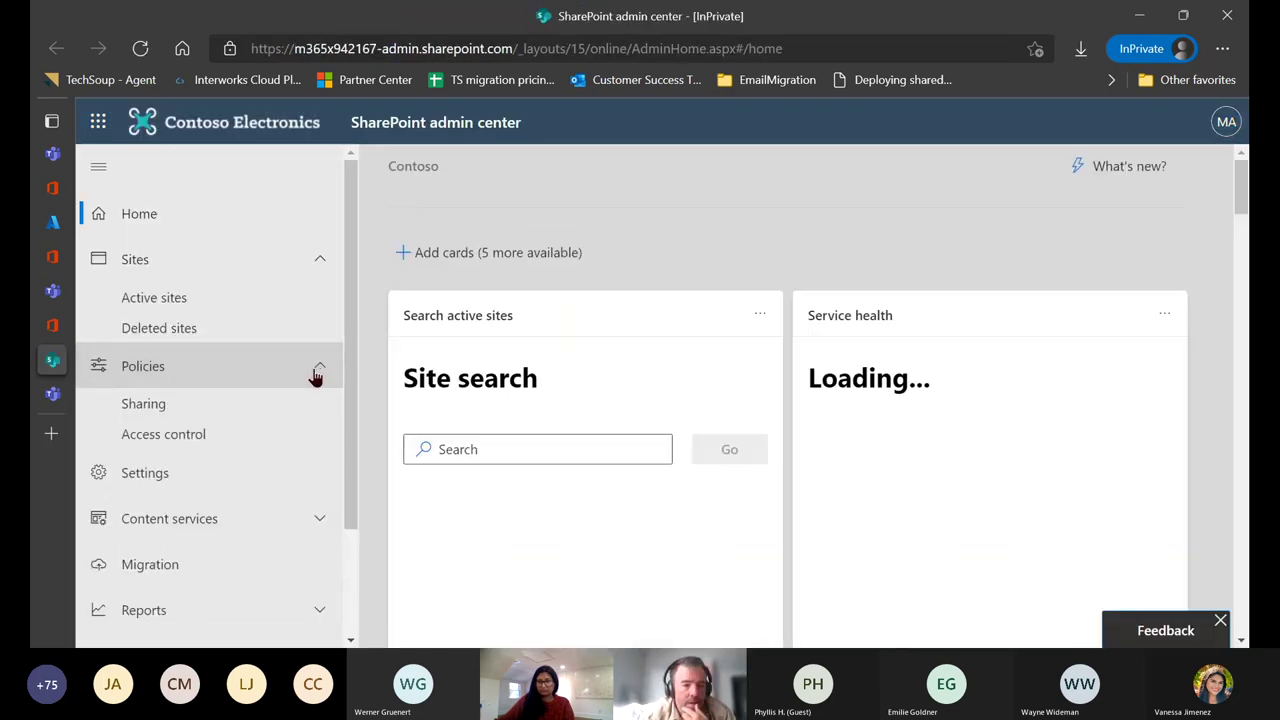
pyautogui.click(246, 413)
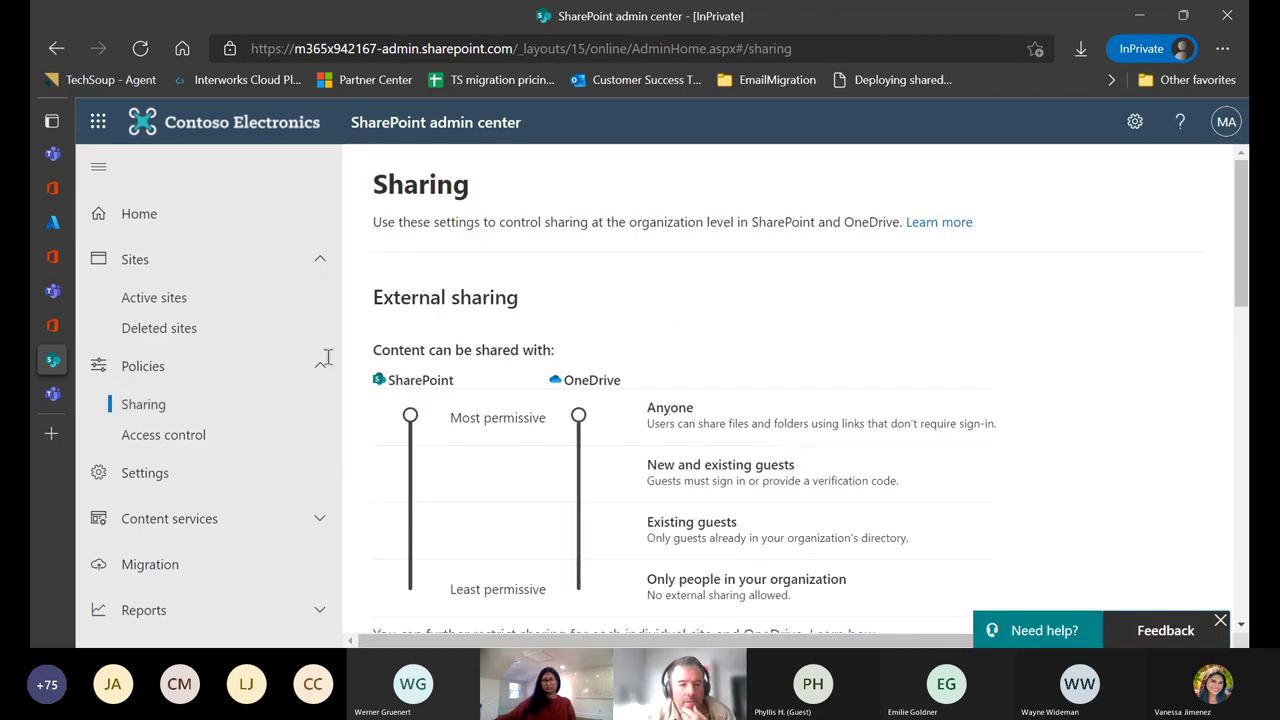
# Lower SharePoint and OneDrive external sharing to Existing guests and save.
pyautogui.scroll(-1, 754, 318)
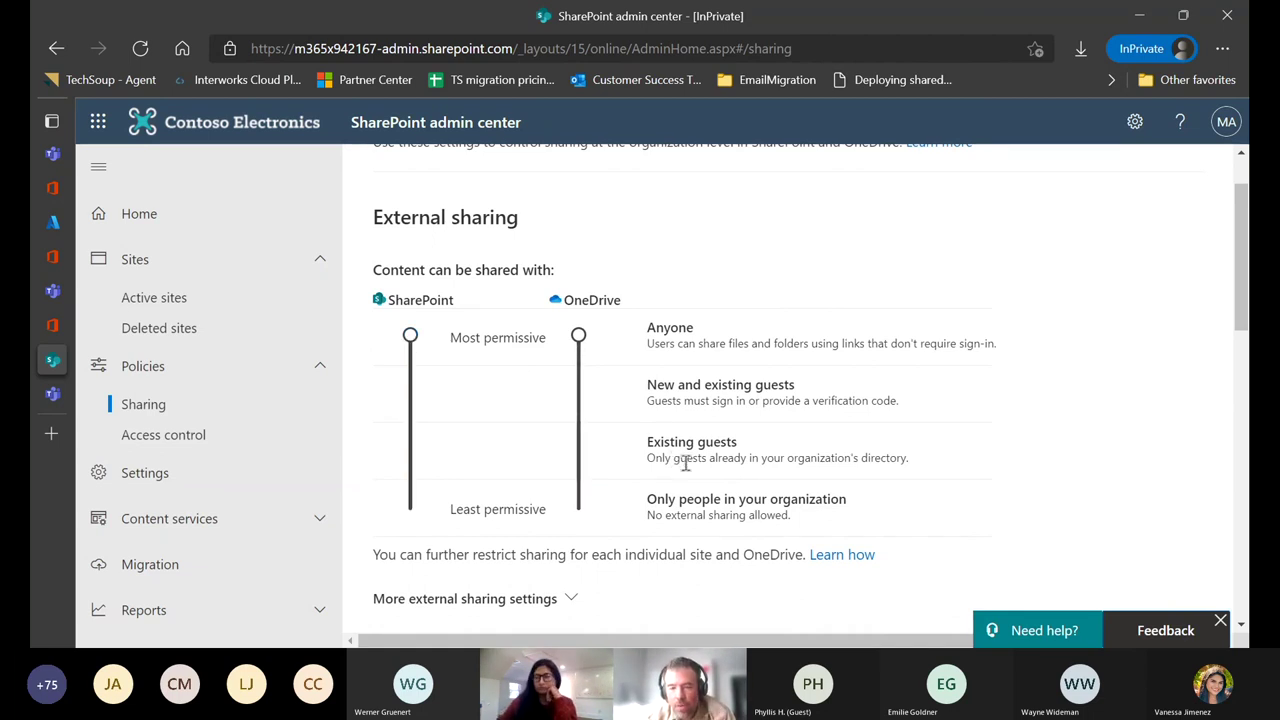
pyautogui.moveTo(413, 341); pyautogui.dragTo(410, 455)
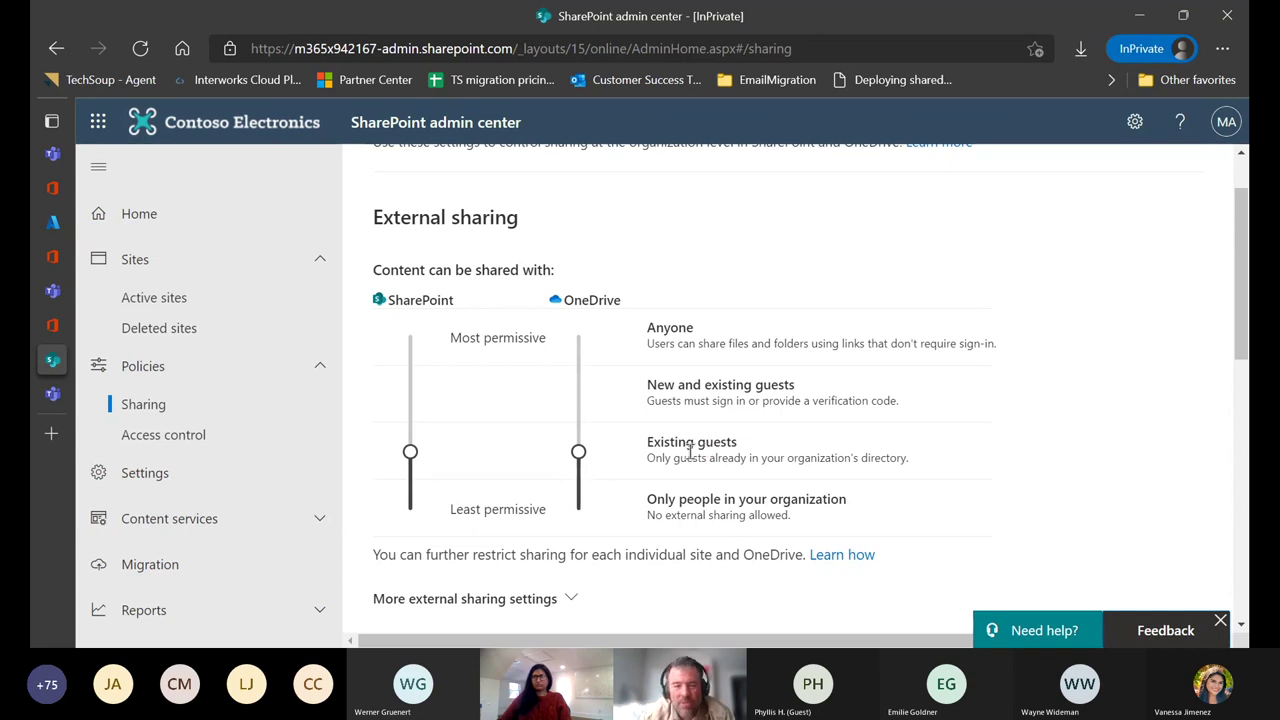
pyautogui.scroll(-10, 743, 447)
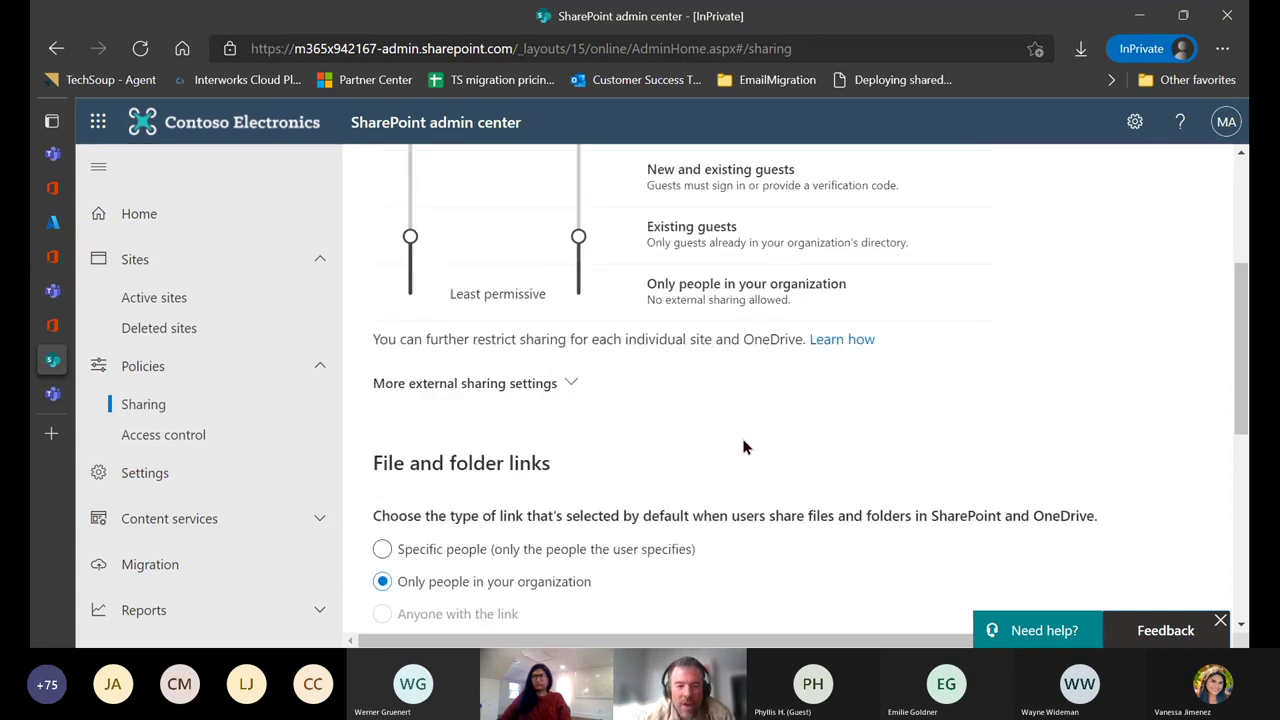
pyautogui.click(404, 531)
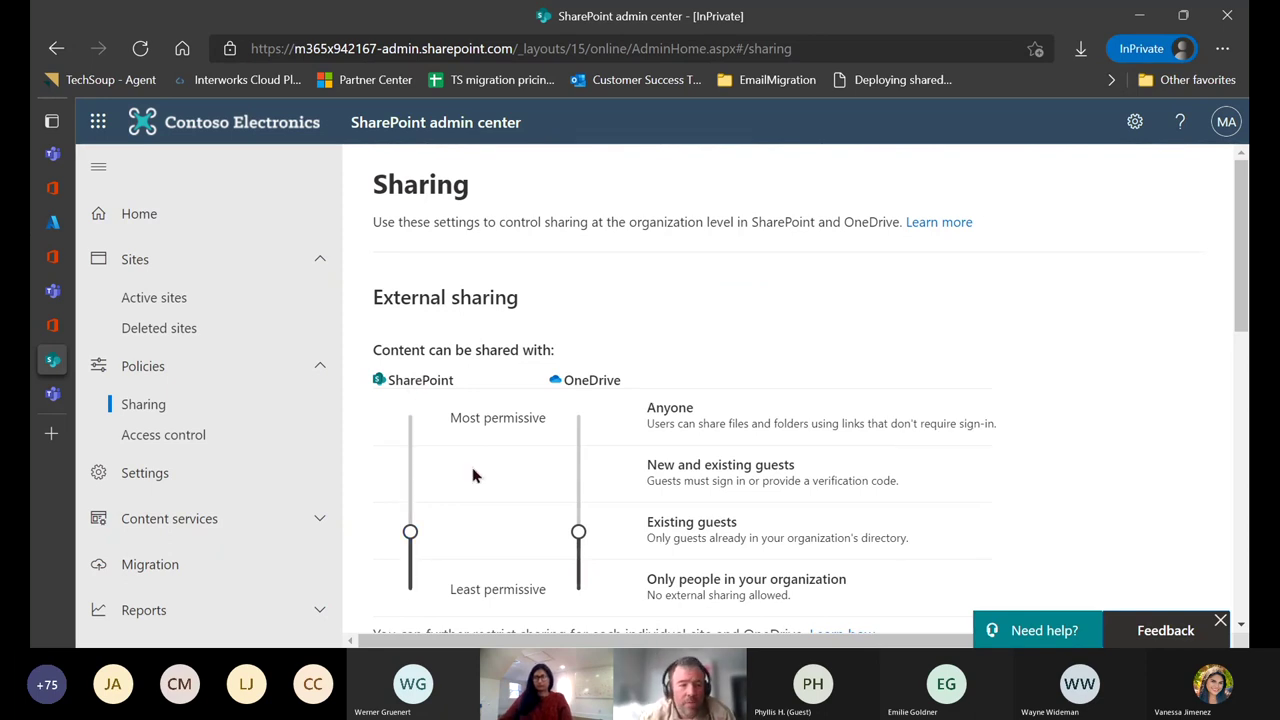
pyautogui.moveTo(126, 362)
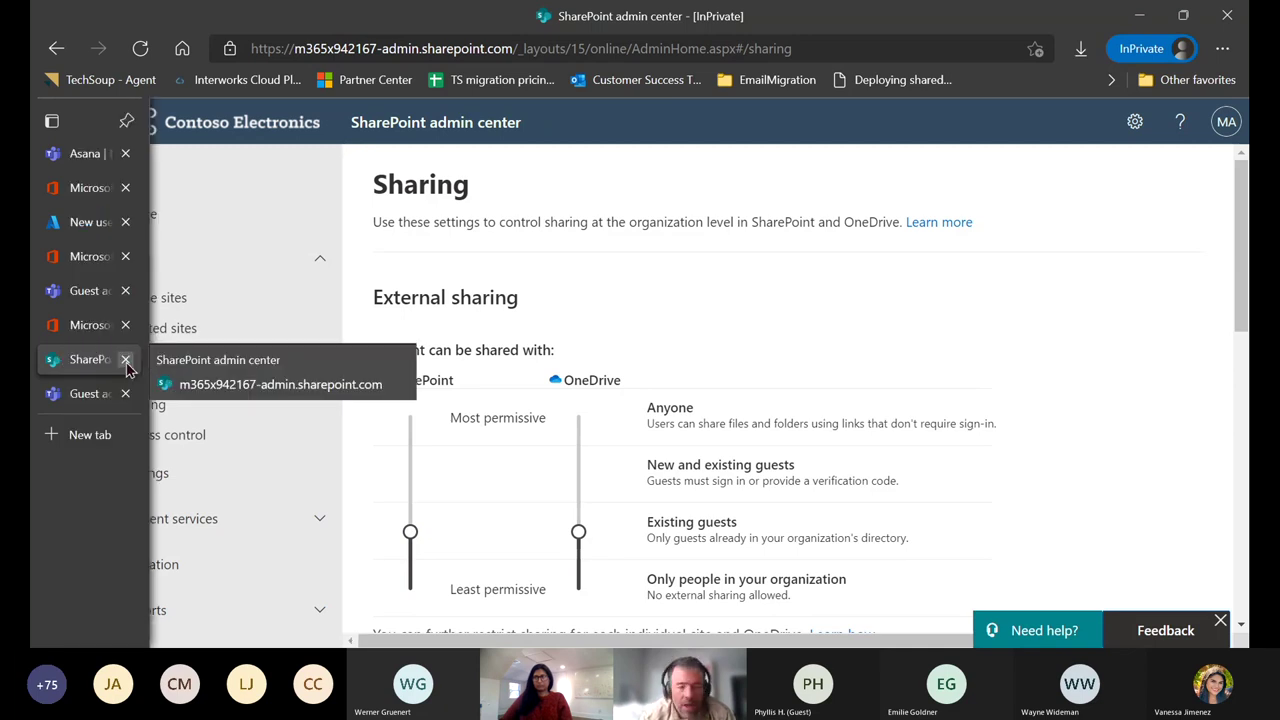